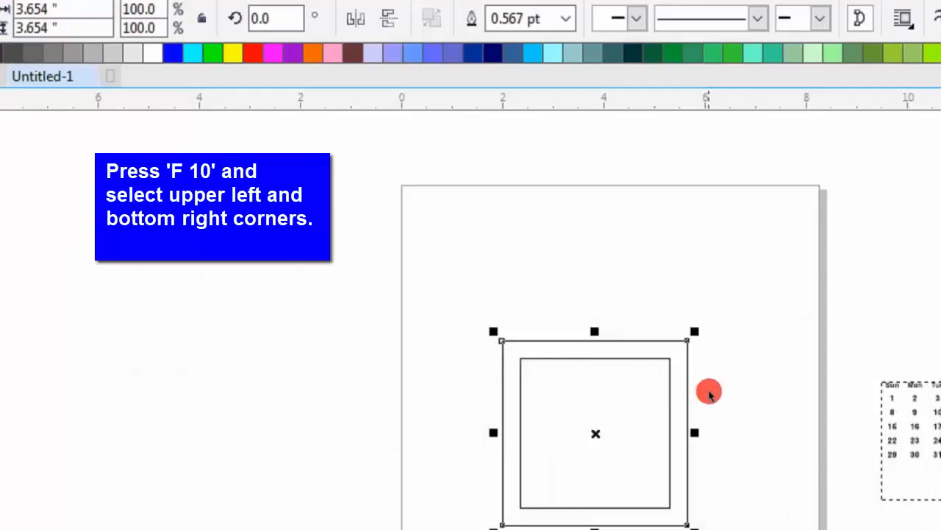
# Step: Shift the outer square's upper-left and lower-right corner nodes together until the upper-left node meets the inner square's upper-left corner
pyautogui.press('F10')
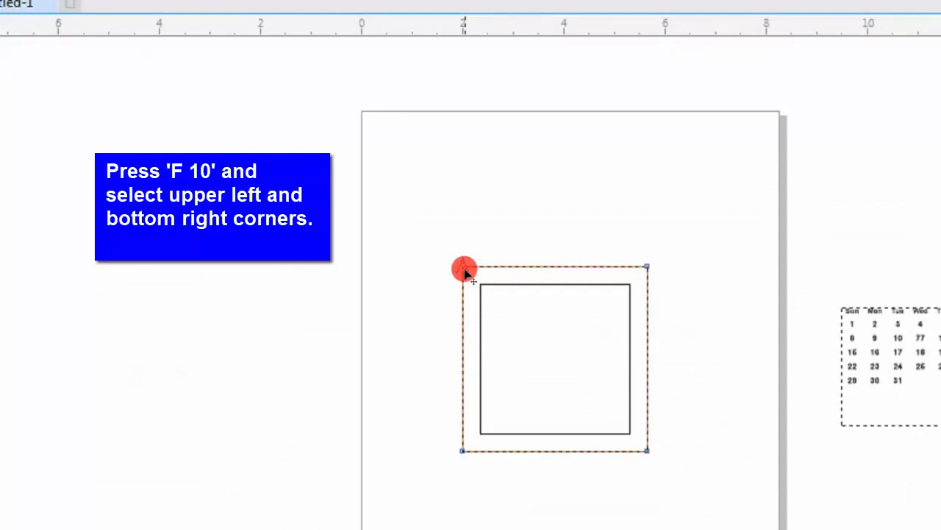
pyautogui.click(464, 268)
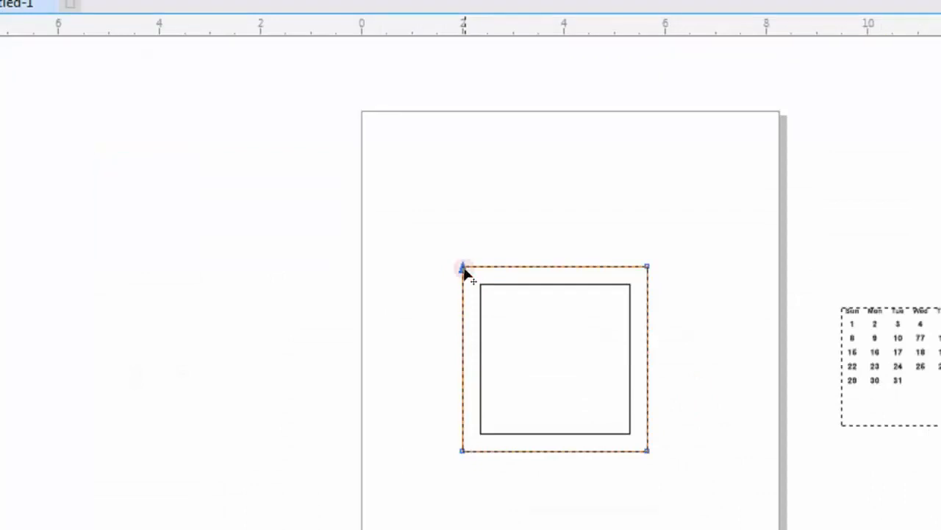
pyautogui.keyDown('shift'); pyautogui.click(646, 395); pyautogui.keyUp('shift')
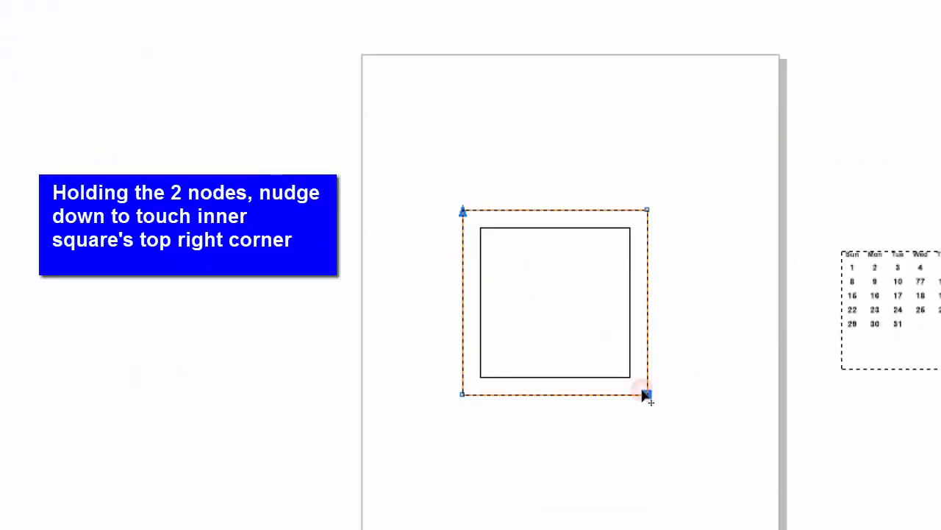
pyautogui.moveTo(462, 212); pyautogui.dragTo(481, 228)
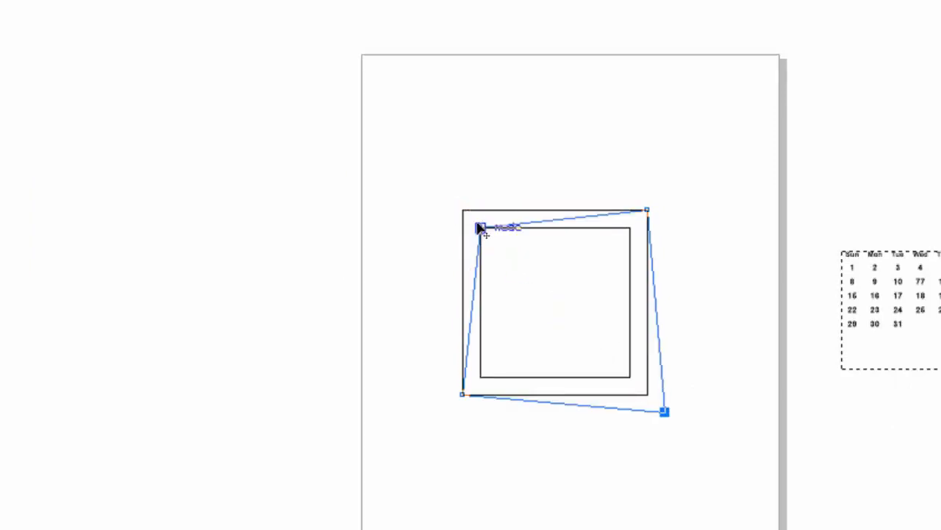
pyautogui.moveTo(480, 228); pyautogui.dragTo(479, 228)
# Step: Smart Fill the two shadow areas at the outer square's upper-left and lower-right corners with red
pyautogui.click(28, 392)
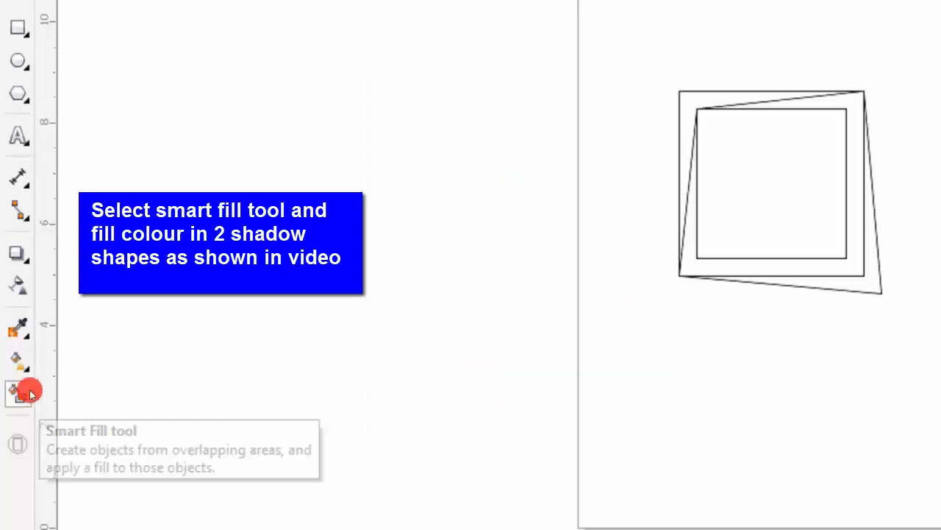
pyautogui.click(680, 94)
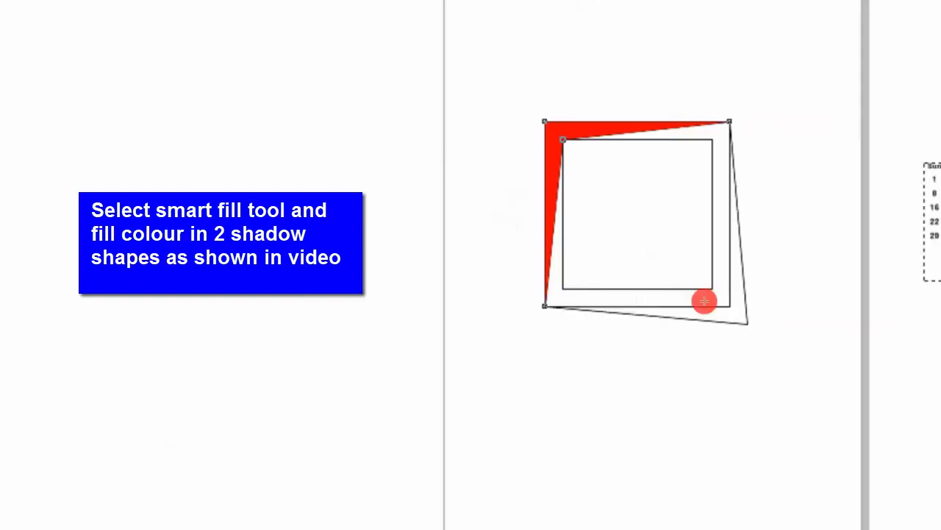
pyautogui.click(876, 289)
pyautogui.press('space')
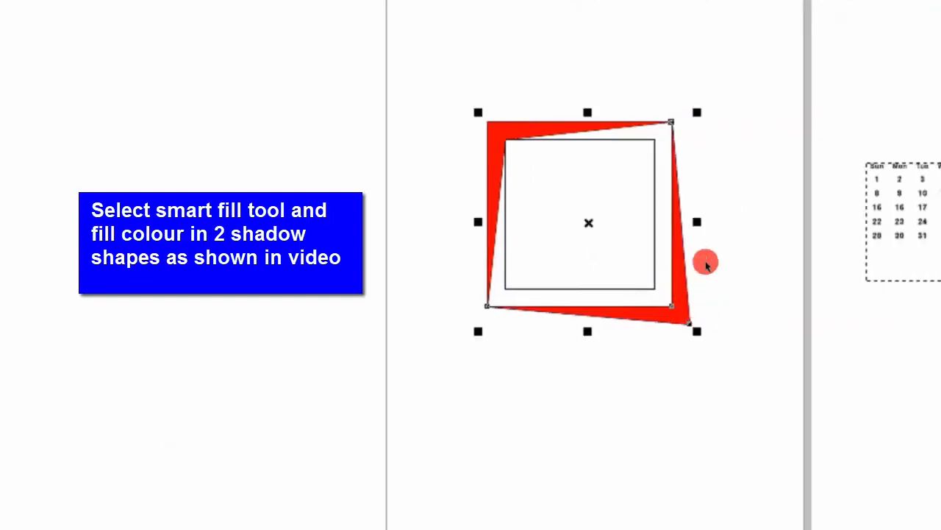
# Step: Remove the skewed four-sided outline shape that runs along the edges of the red shadow shapes
pyautogui.click(705, 263)
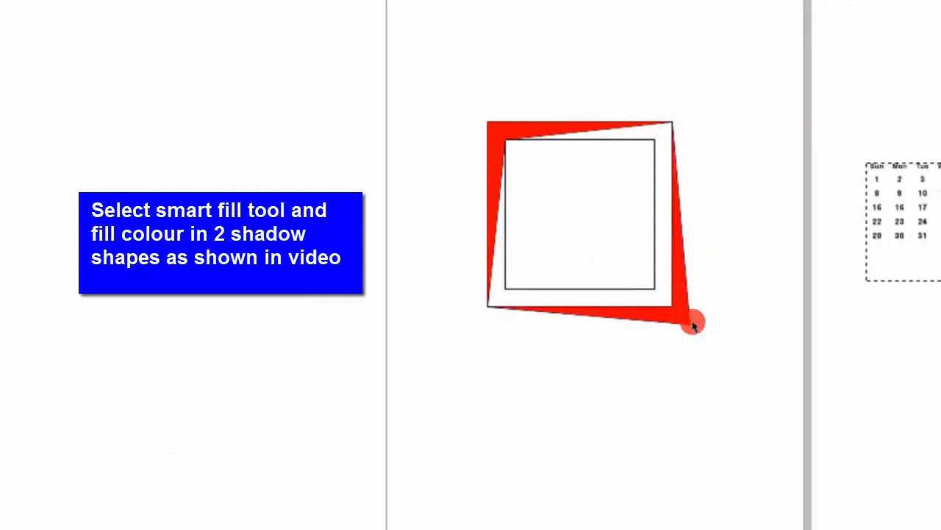
pyautogui.click(691, 322)
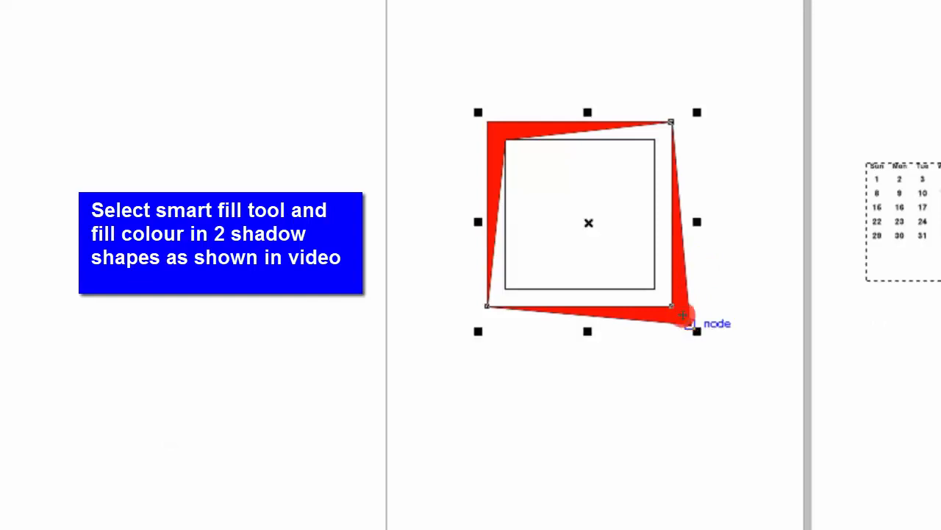
pyautogui.click(690, 319)
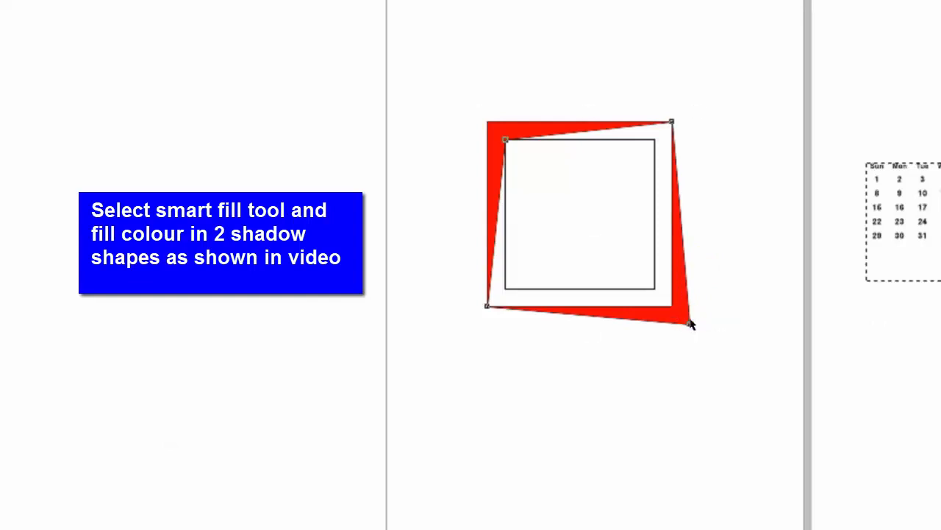
pyautogui.click(706, 277)
pyautogui.click(546, 207)
# Step: Fill both the upper-left and lower-right red shadow shapes with black
pyautogui.click(488, 134)
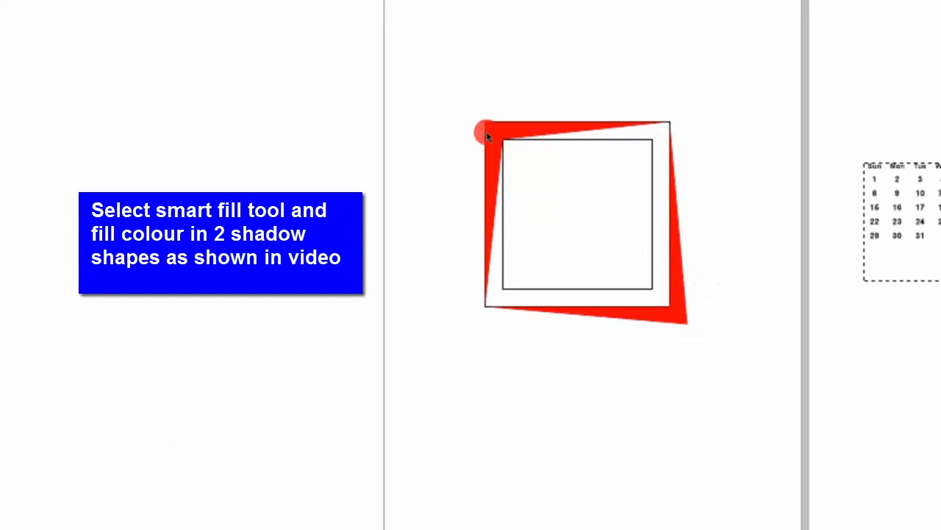
pyautogui.moveTo(483, 124); pyautogui.dragTo(467, 124)
pyautogui.hotkey('ctrl', 'z')
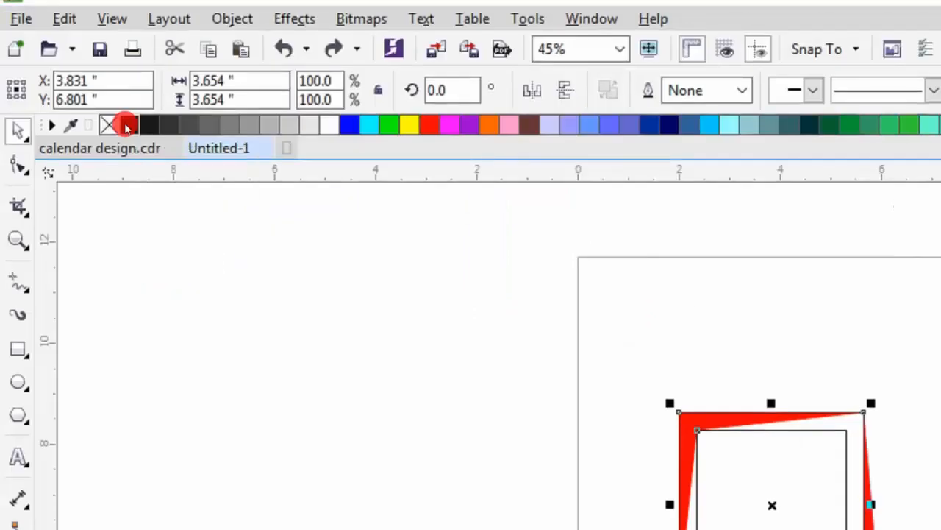
pyautogui.click(127, 126)
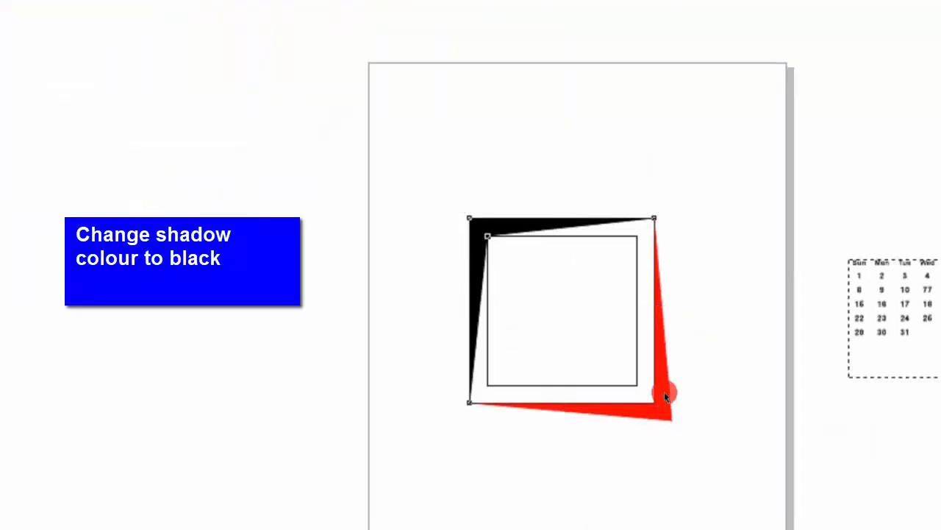
pyautogui.click(665, 393)
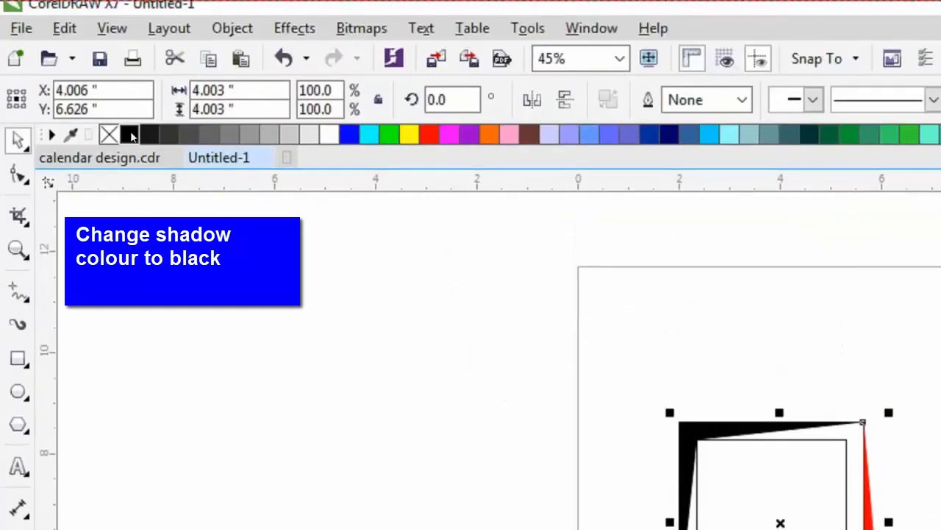
pyautogui.click(126, 133)
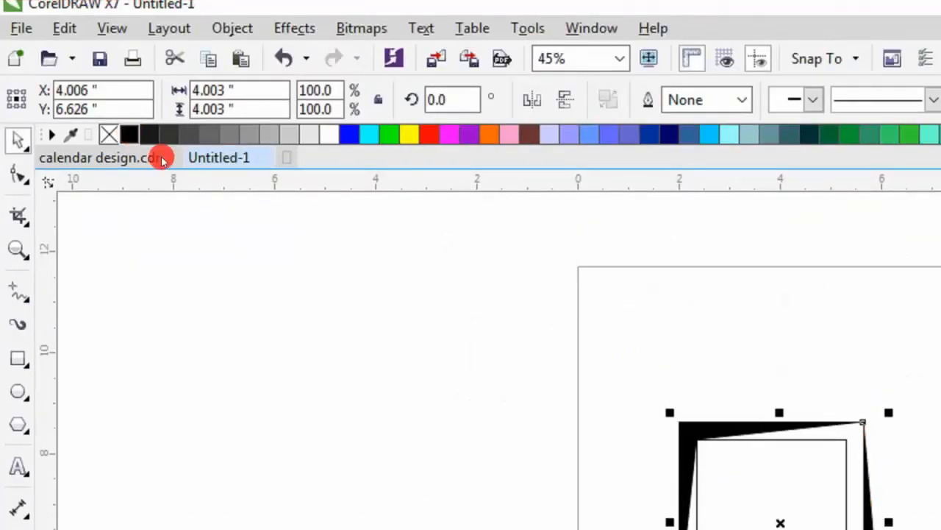
pyautogui.click(925, 482)
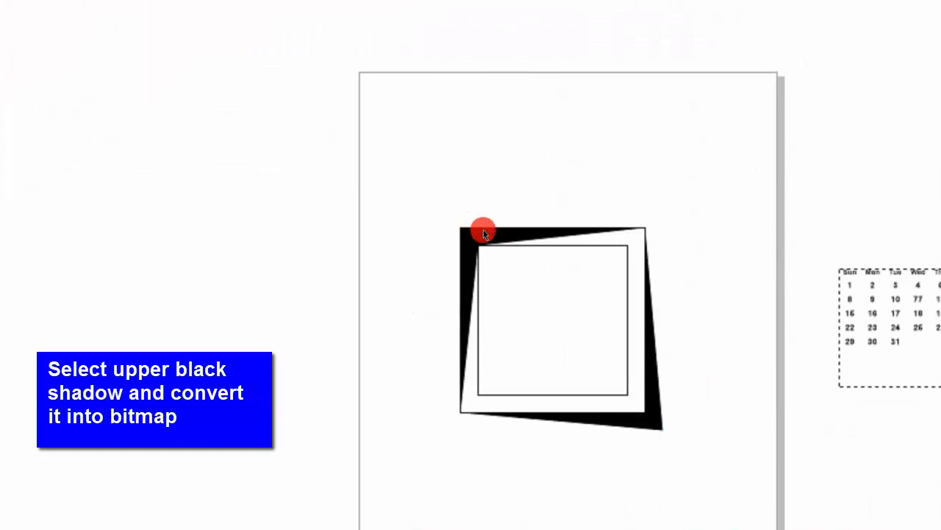
# Step: Convert the upper-left black shadow to a bitmap and apply a Gaussian Blur with a 13-pixel radius
pyautogui.click(484, 229)
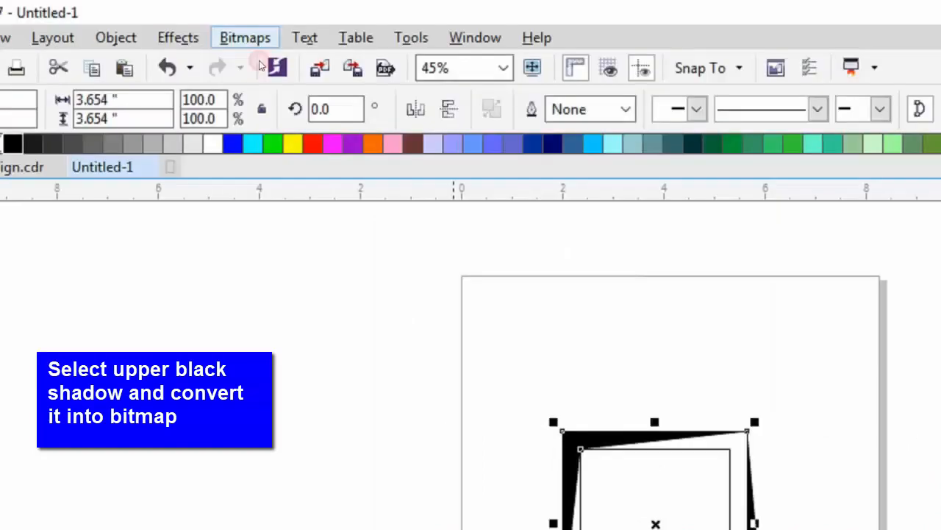
pyautogui.click(245, 37)
pyautogui.click(259, 65)
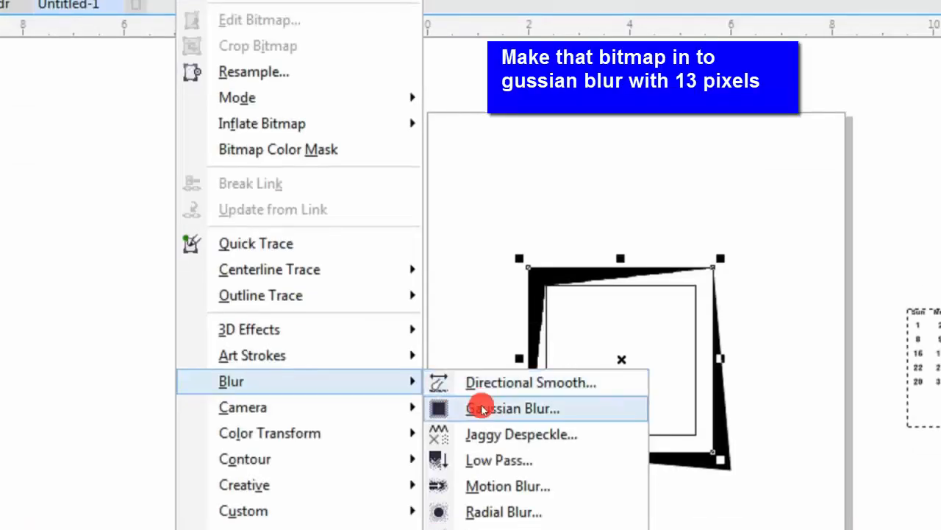
pyautogui.click(484, 403)
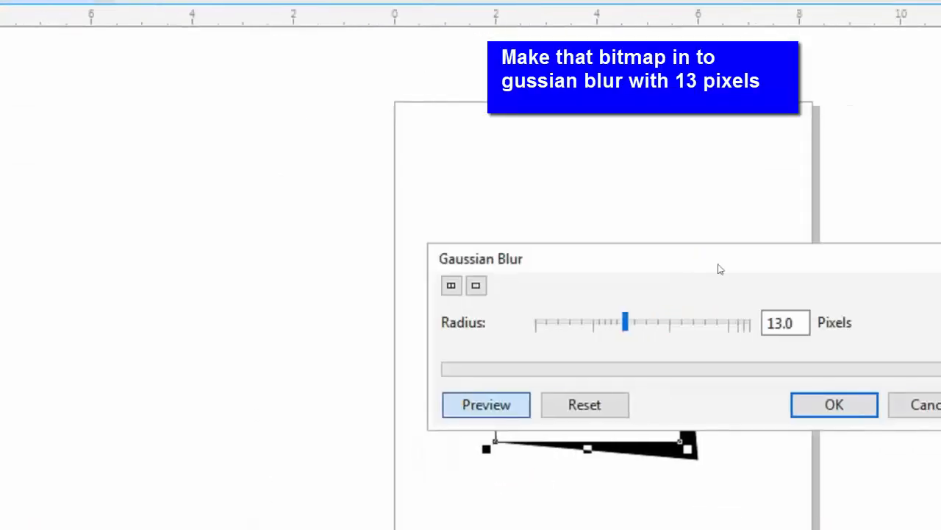
pyautogui.moveTo(718, 265); pyautogui.dragTo(721, 253)
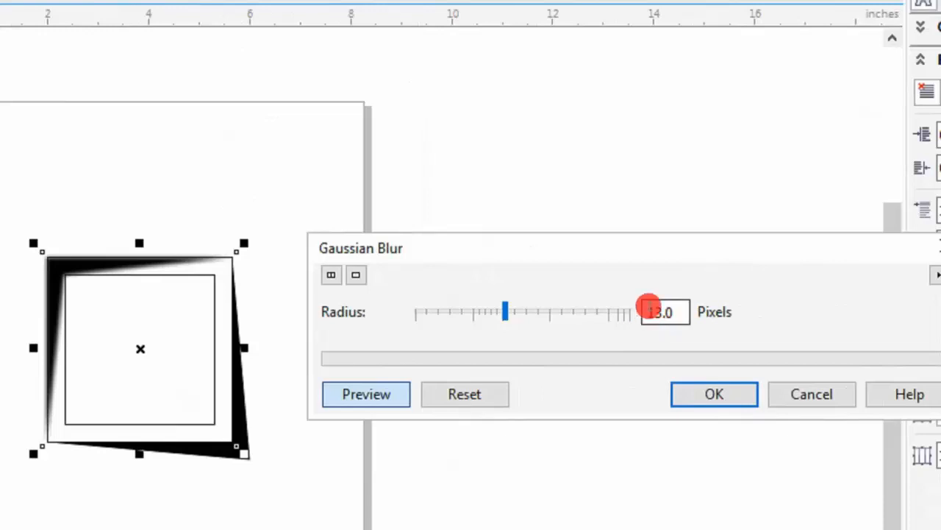
pyautogui.click(697, 397)
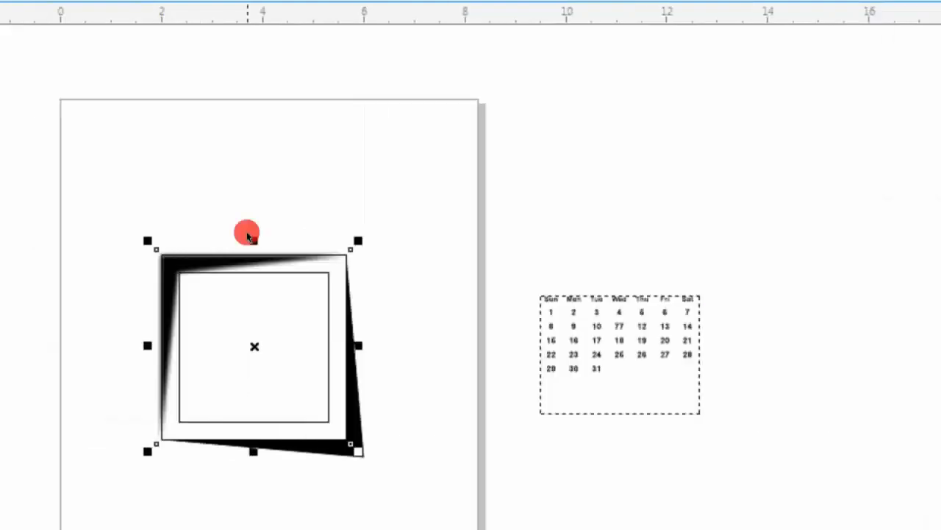
# Step: PowerClip the blurred upper-left shadow inside the outer square and fill that square with light grey
pyautogui.rightClick(241, 252)
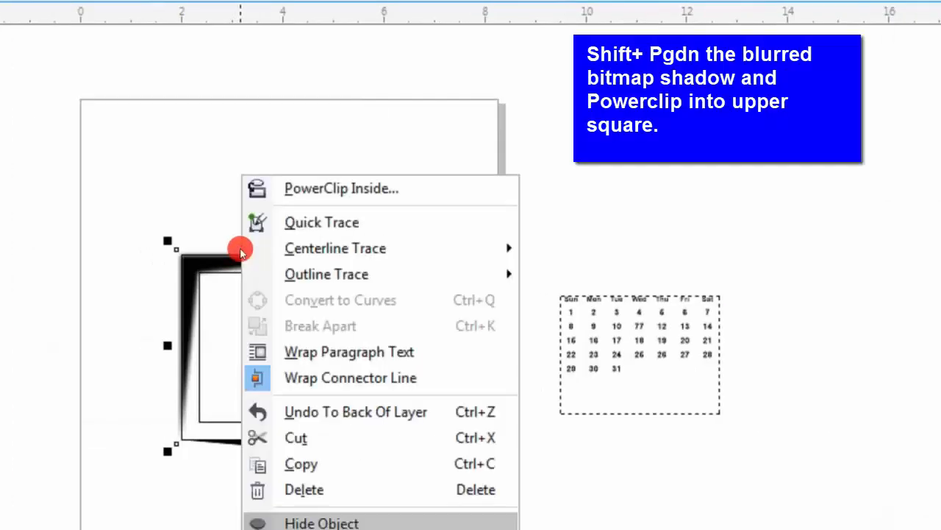
pyautogui.click(316, 188)
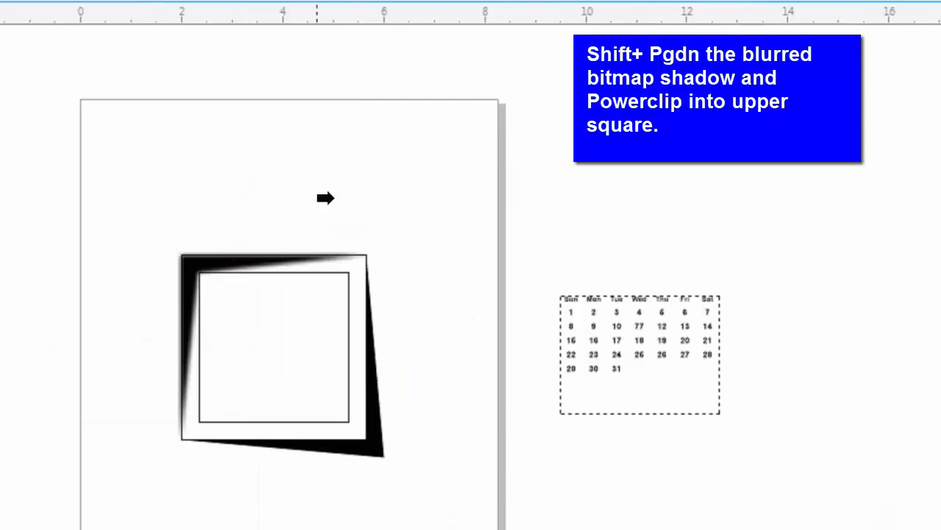
pyautogui.click(337, 270)
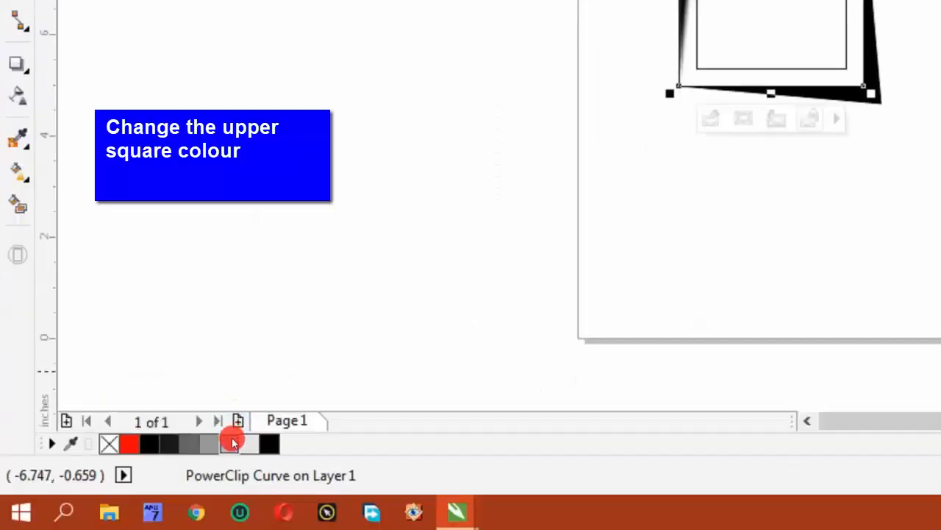
pyautogui.click(234, 442)
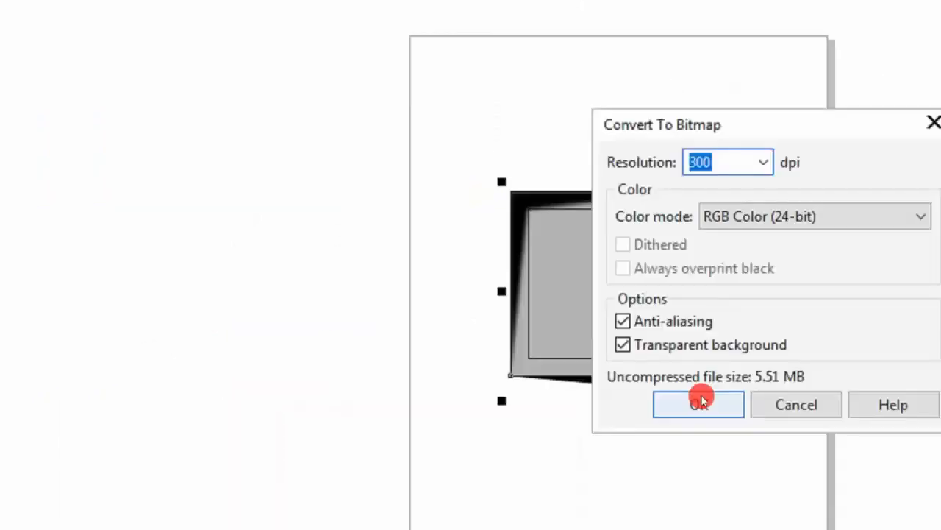
# Step: Make the lower-right shadow a 300 dpi RGB bitmap with a 13-pixel Gaussian Blur, and remove the outer square's outline
pyautogui.click(700, 401)
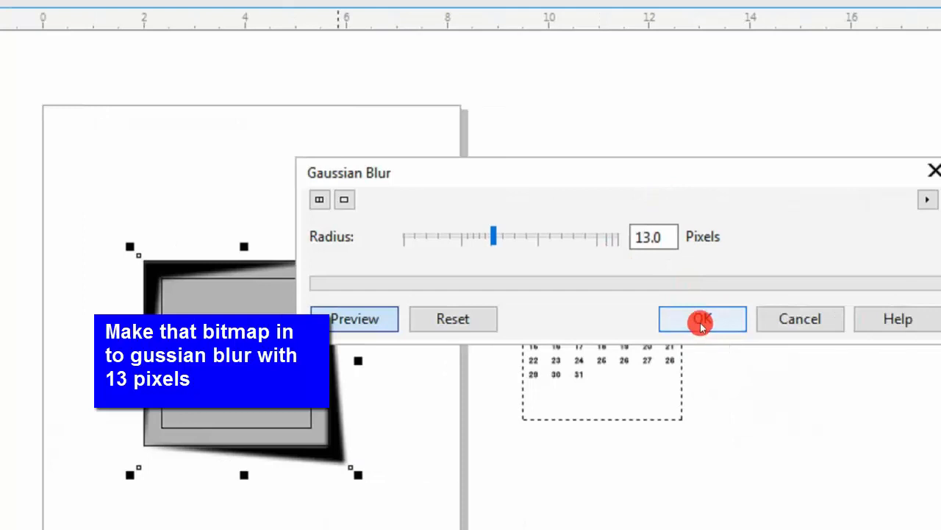
pyautogui.click(701, 321)
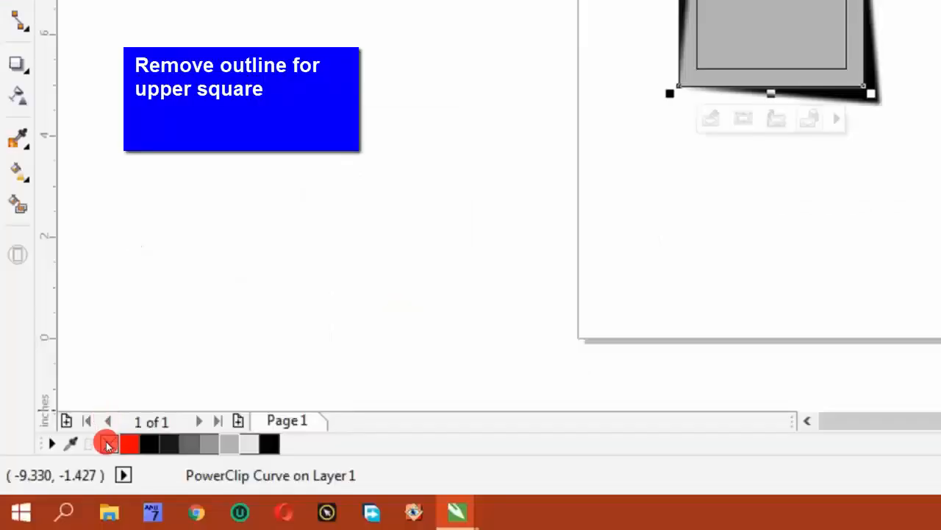
pyautogui.rightClick(108, 444)
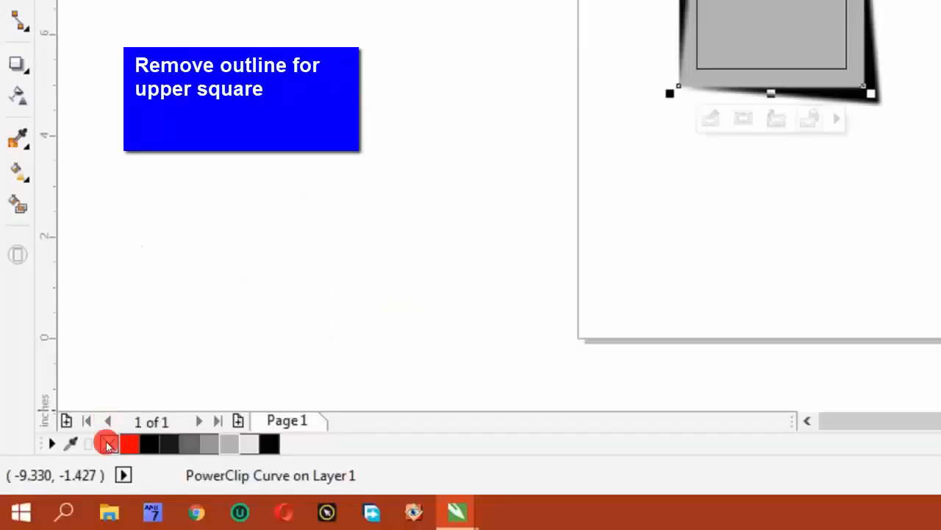
pyautogui.click(365, 178)
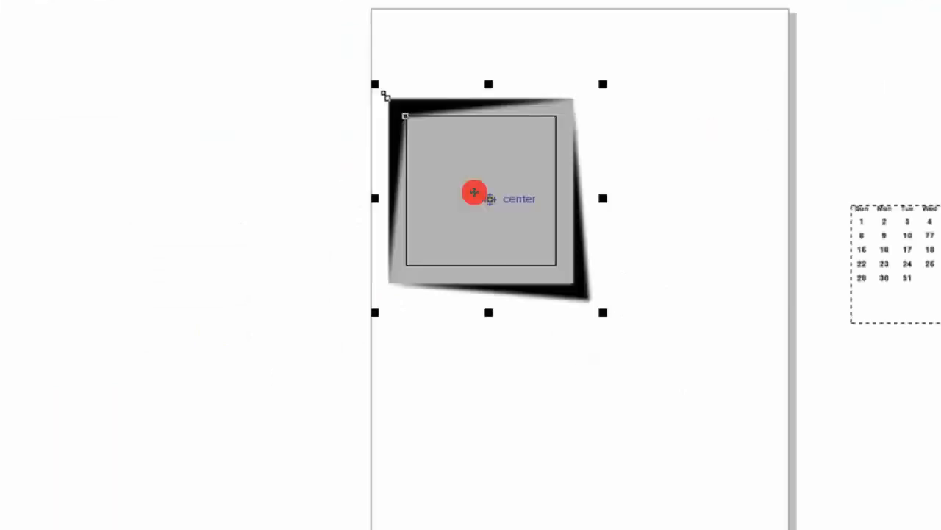
# Step: Duplicate the finished grey shadow frame horizontally, placing the copy beside the original on the page
pyautogui.click(475, 192)
pyautogui.moveTo(482, 192); pyautogui.dragTo(687, 191)
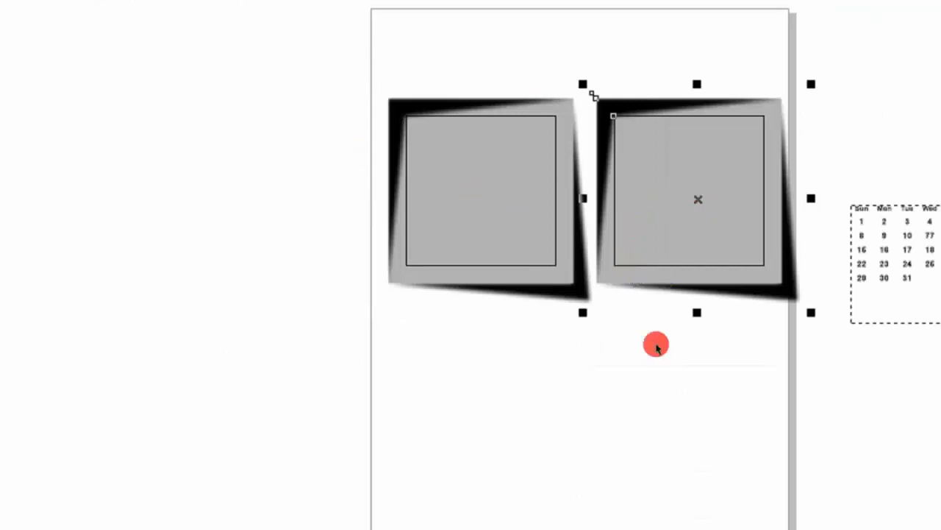
pyautogui.moveTo(656, 344); pyautogui.dragTo(640, 337)
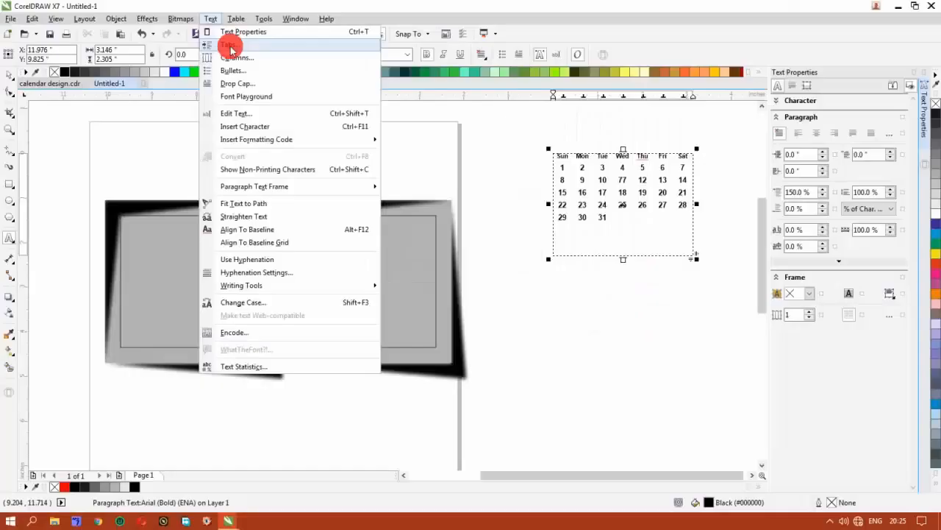
# Step: Examine the tab stop positions and alignment in the calendar date text's tab settings
pyautogui.click(228, 42)
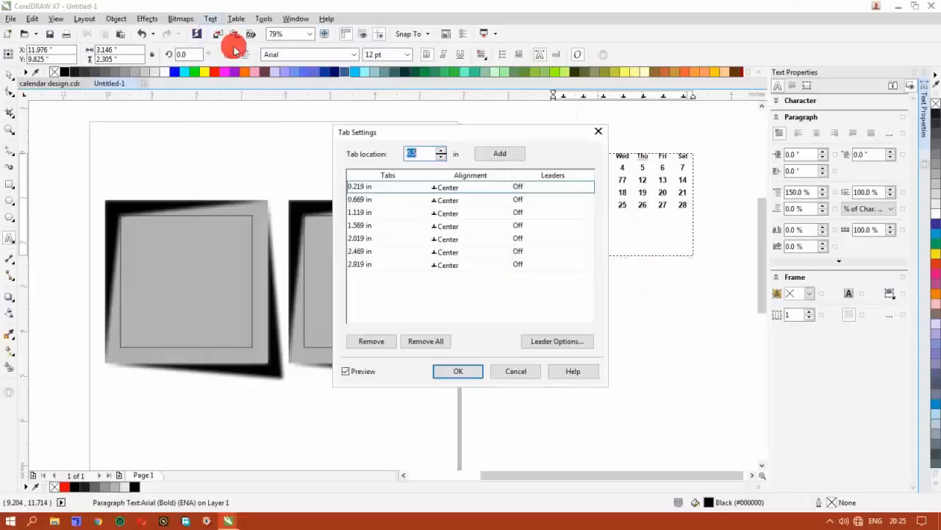
pyautogui.moveTo(503, 136); pyautogui.dragTo(442, 124)
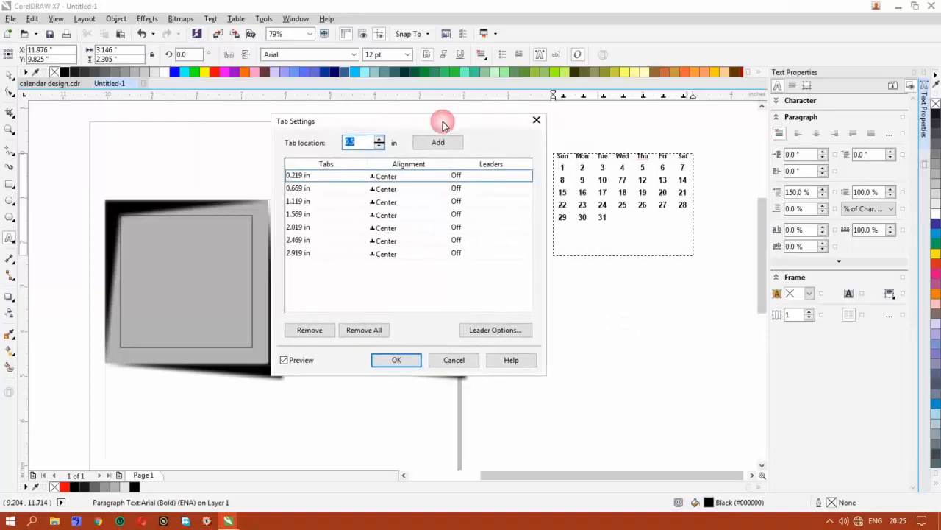
pyautogui.click(398, 252)
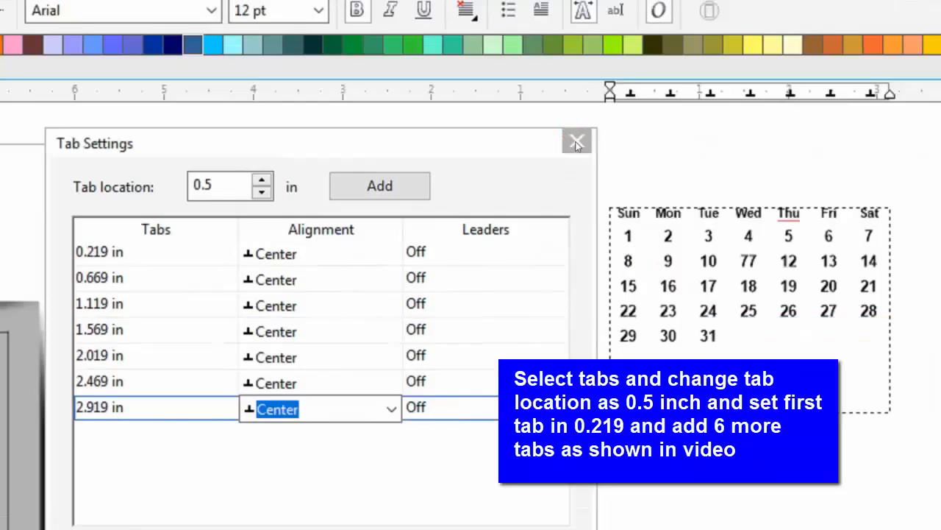
pyautogui.click(577, 143)
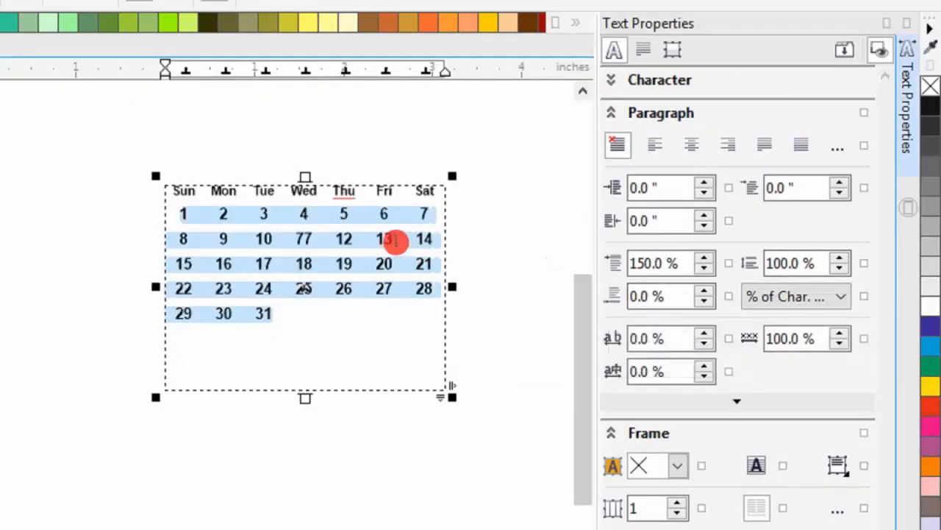
# Step: Delete the inner square of the first grey frame and move the calendar date text into that frame
pyautogui.click(401, 280)
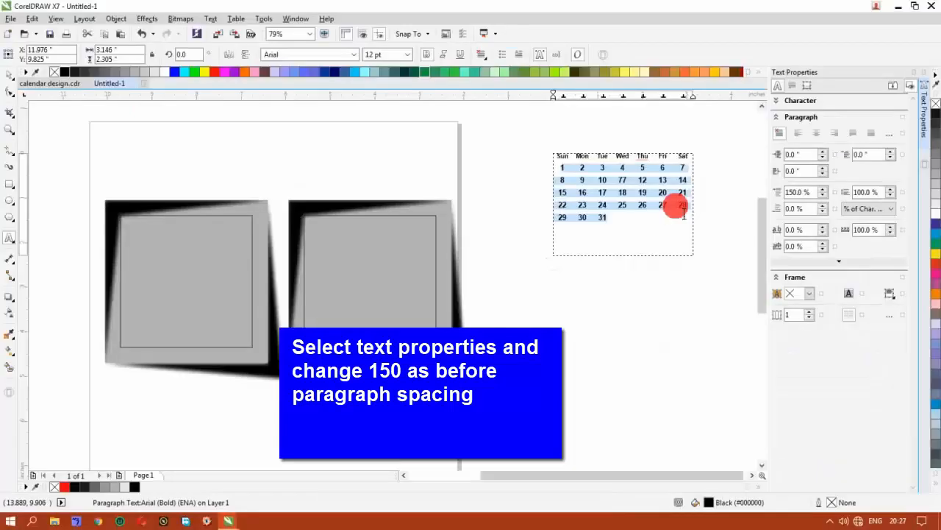
pyautogui.hotkey('ctrl', 'space')
pyautogui.click(252, 221)
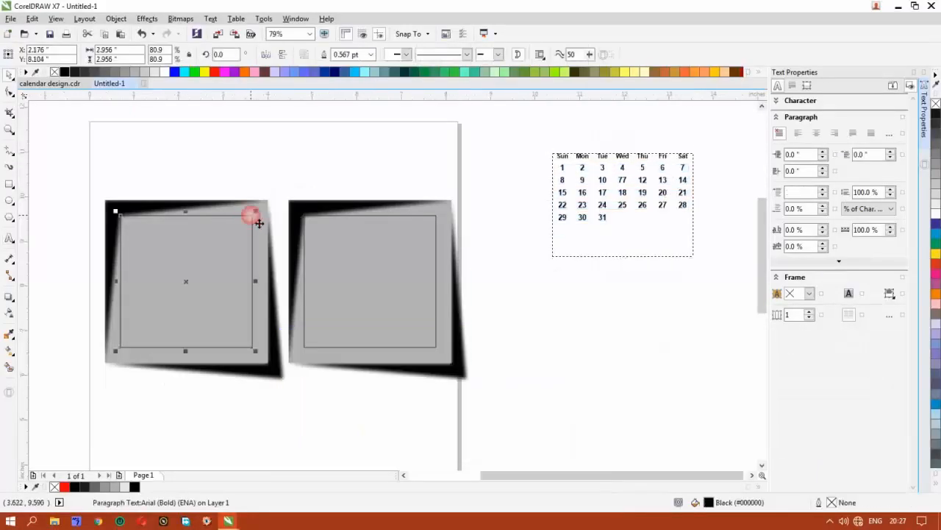
pyautogui.press('Delete')
pyautogui.moveTo(567, 175)
pyautogui.mouseDown()
pyautogui.moveTo(192, 248)
pyautogui.moveTo(239, 263)
pyautogui.moveTo(195, 265)
pyautogui.mouseUp()
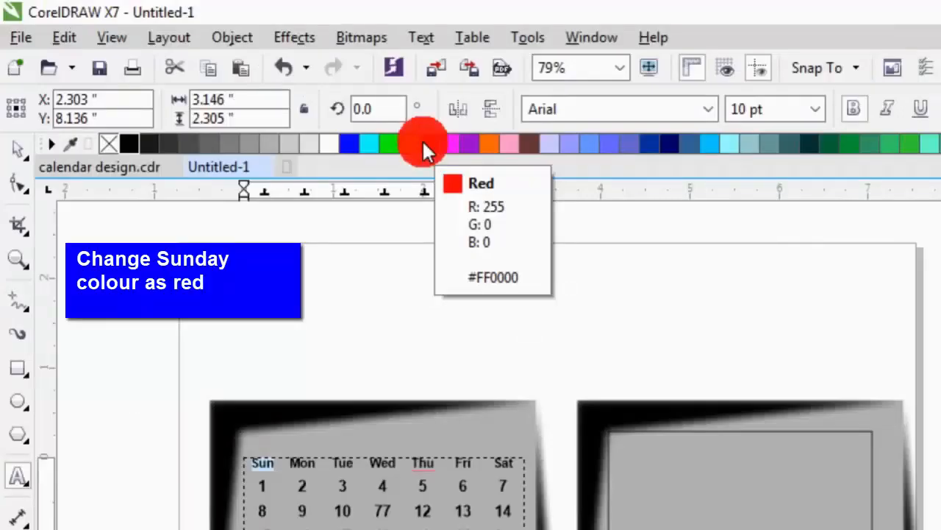
# Step: Colour the Sun heading and the dates beneath it (1, 8, 15, 22, 29) red
pyautogui.click(422, 139)
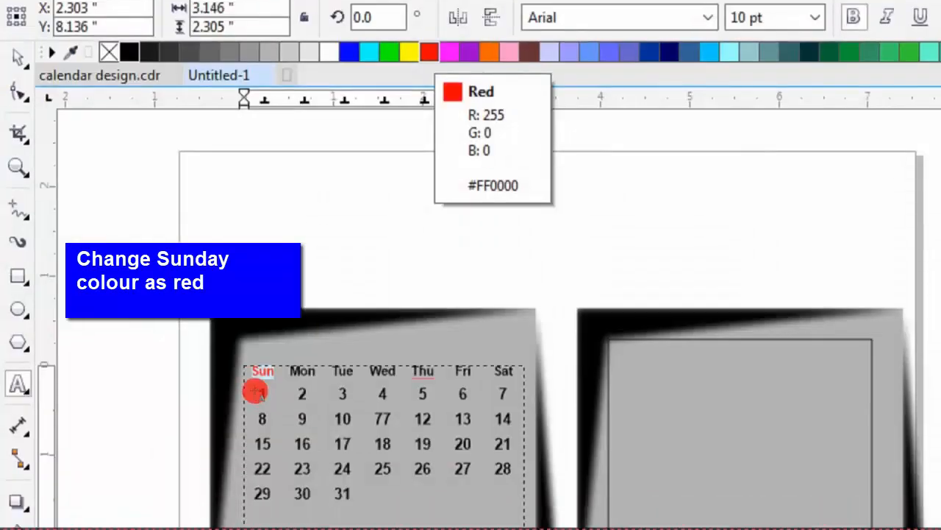
pyautogui.doubleClick(254, 392)
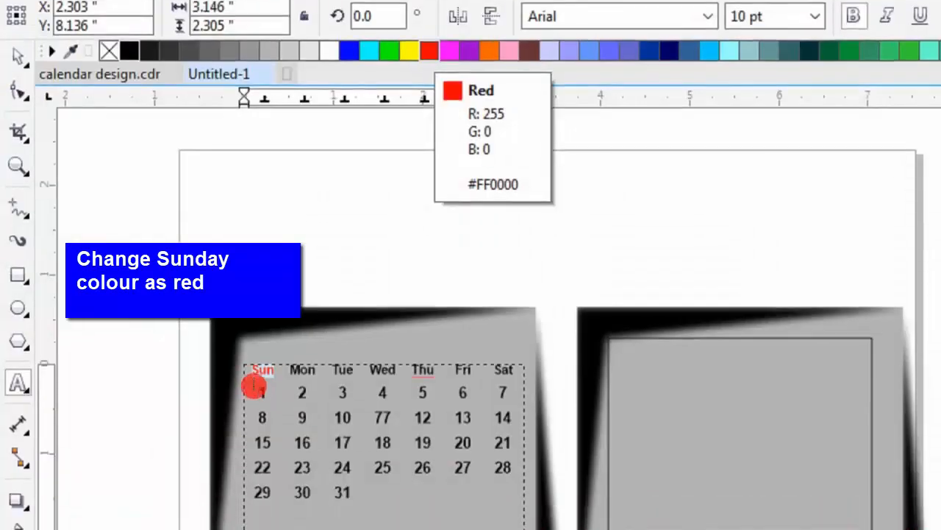
pyautogui.click(252, 383)
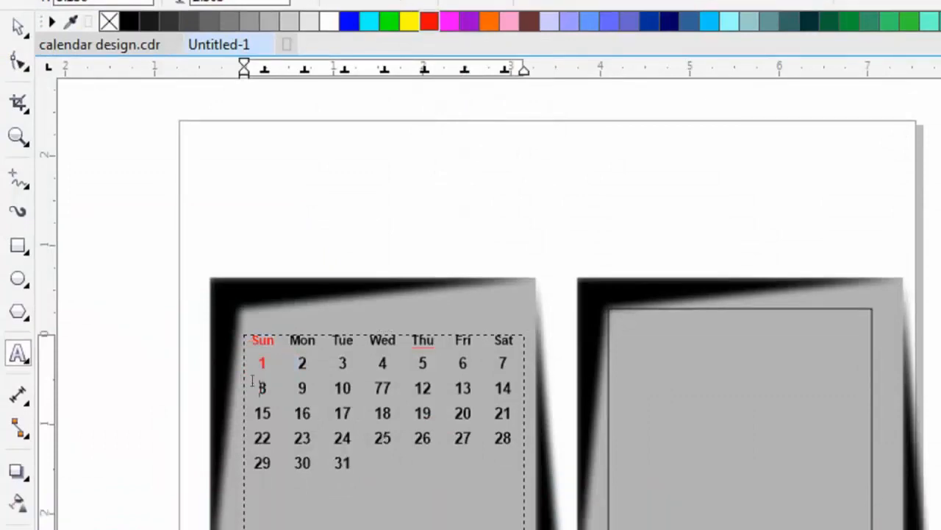
pyautogui.doubleClick(256, 414)
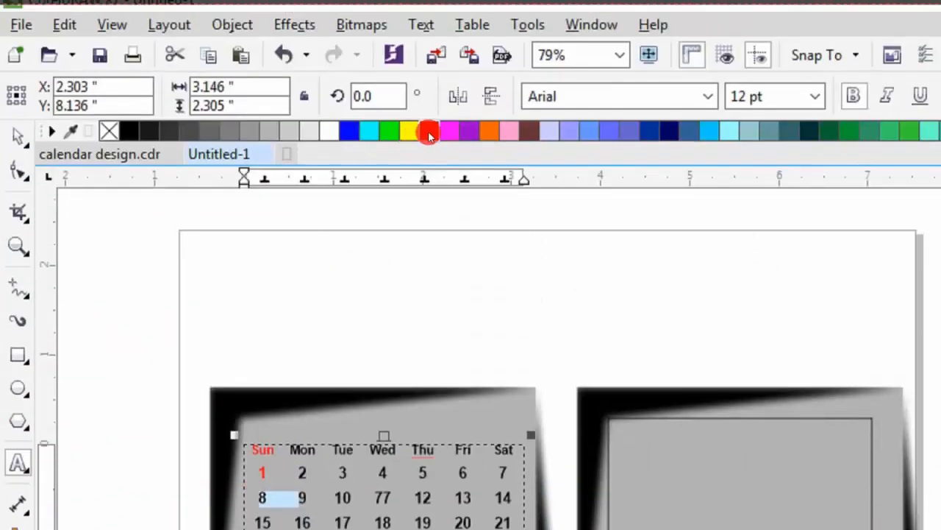
pyautogui.click(429, 133)
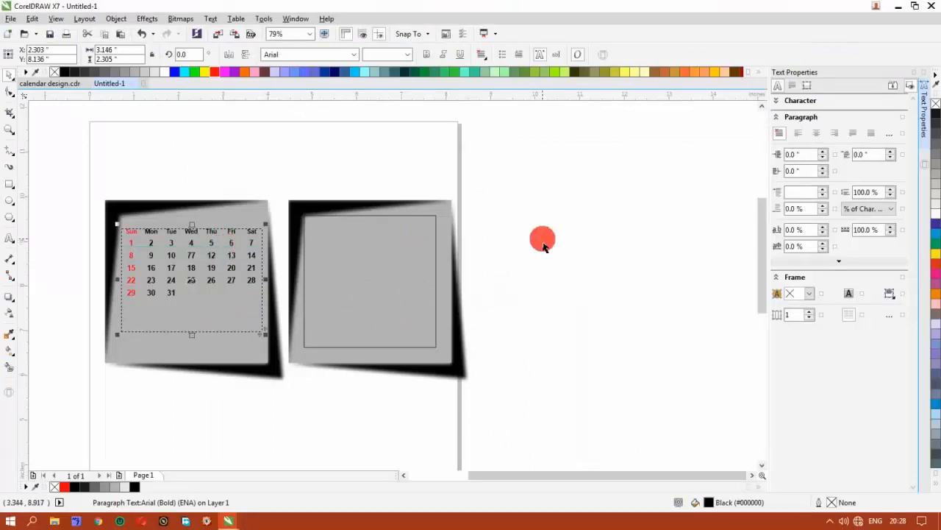
pyautogui.click(545, 244)
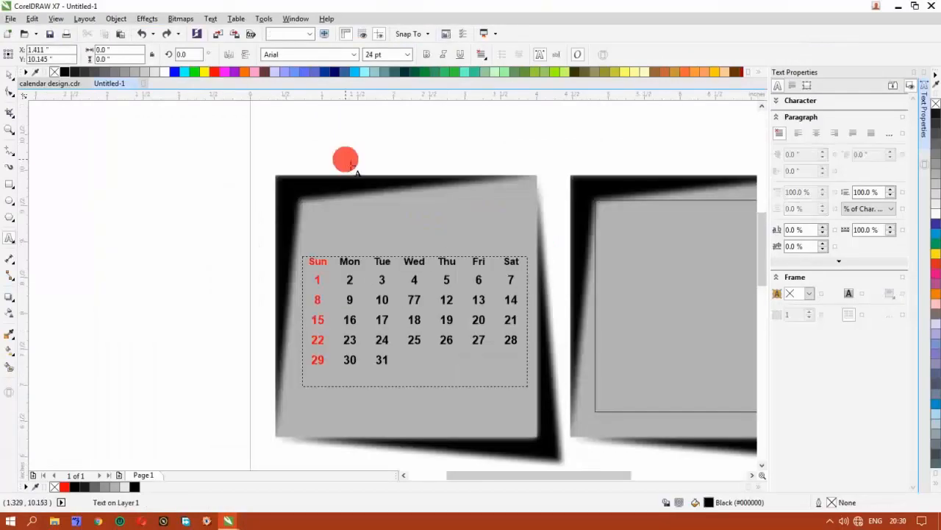
# Step: Add the title "January" above the date text in the first frame, set to 30 pt and red
pyautogui.write('anuary')
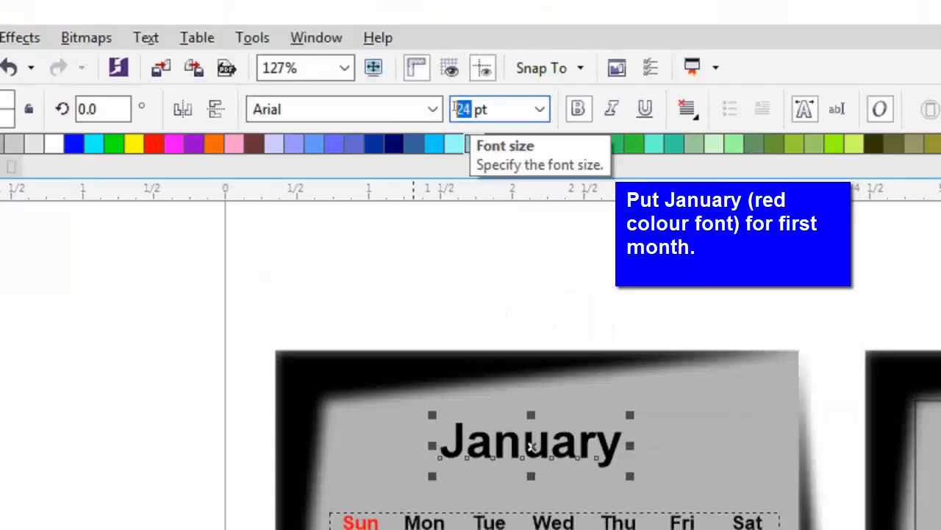
pyautogui.write('30')
pyautogui.press('Return')
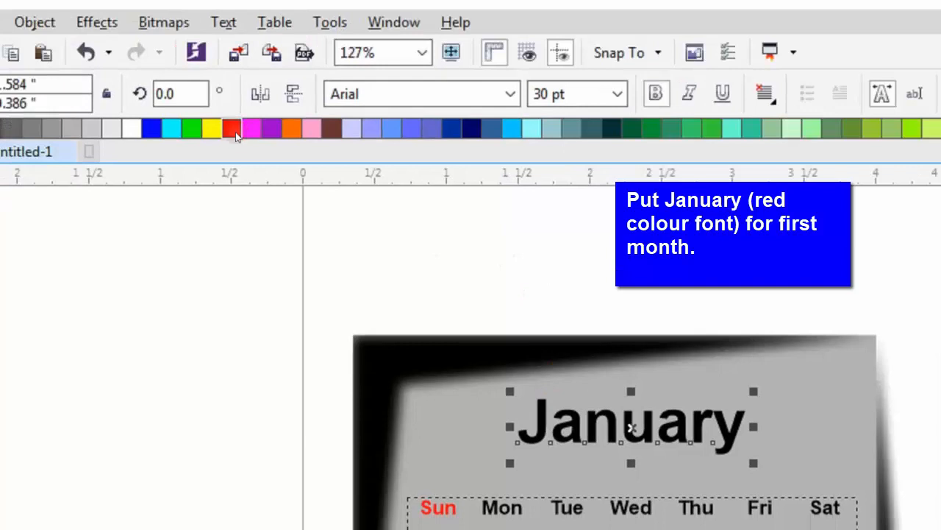
pyautogui.click(232, 129)
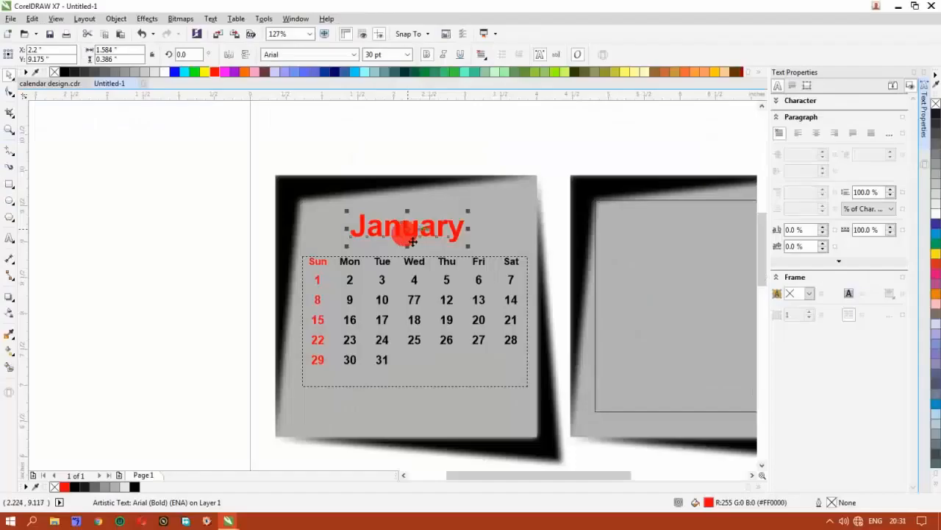
# Step: Skew the January title slightly to the right by its upper edge
pyautogui.click(416, 239)
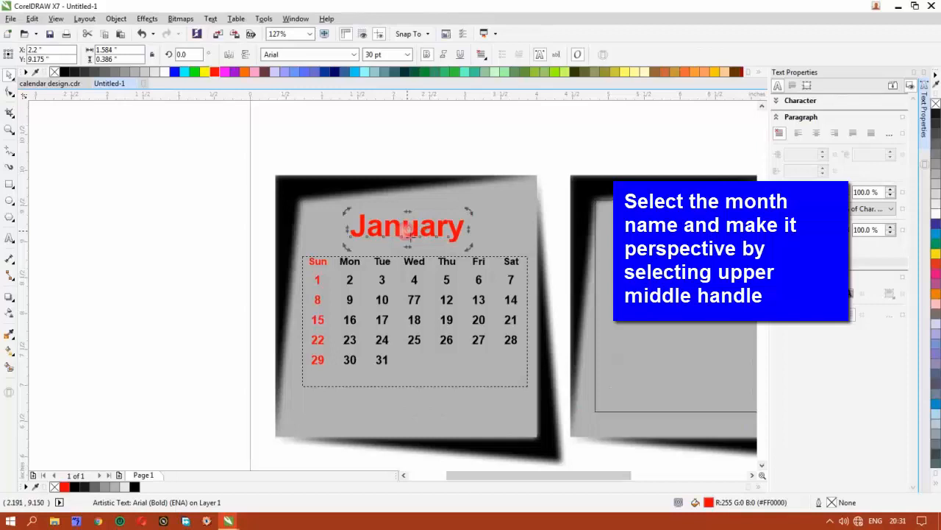
pyautogui.moveTo(407, 211); pyautogui.dragTo(420, 218)
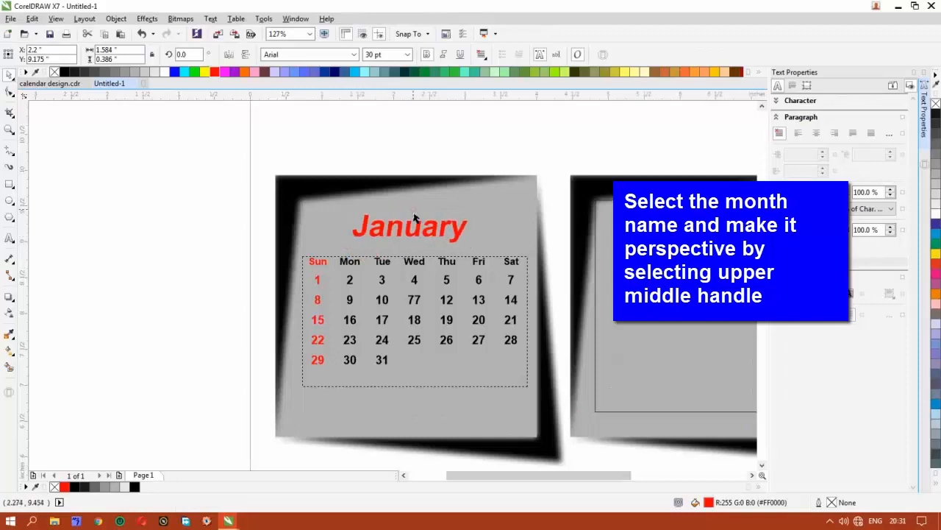
pyautogui.click(416, 156)
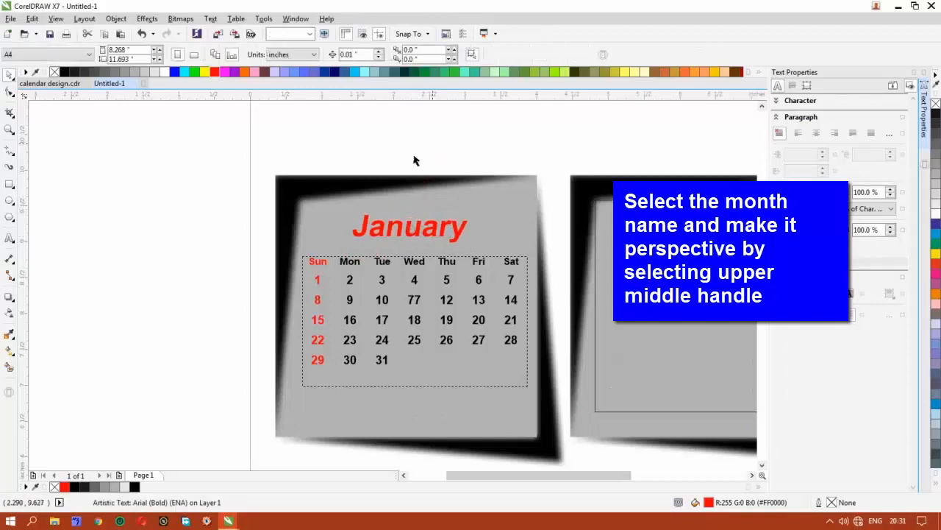
# Step: Skew the date text frame slightly to the right to match the slant of the January title
pyautogui.click(416, 267)
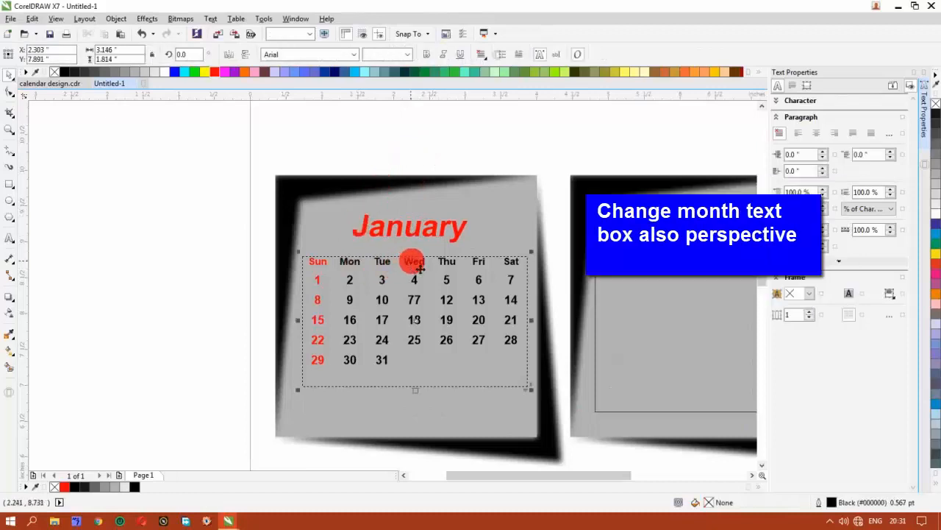
pyautogui.click(416, 268)
pyautogui.moveTo(416, 253); pyautogui.dragTo(424, 261)
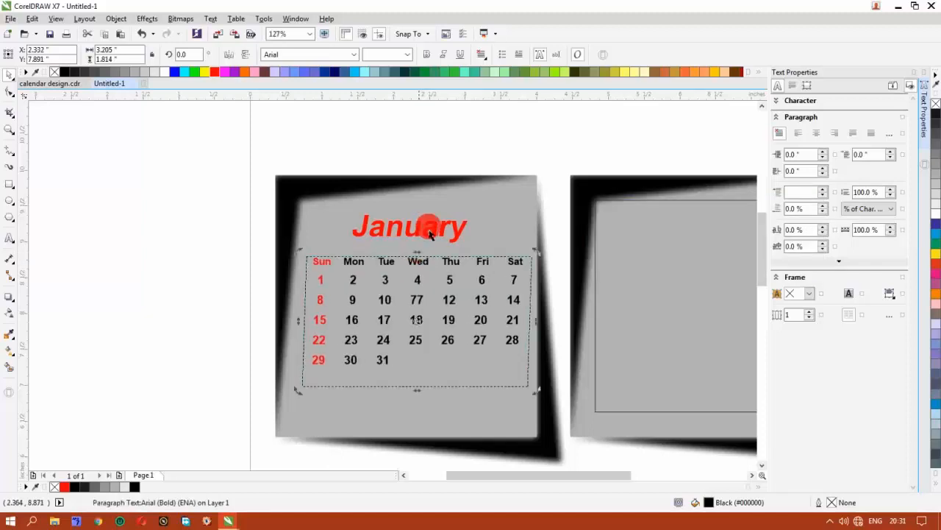
pyautogui.click(451, 135)
# Step: Tab the date 1 across to the Saturday column and start a new row with 2 under Sunday
pyautogui.click(362, 290)
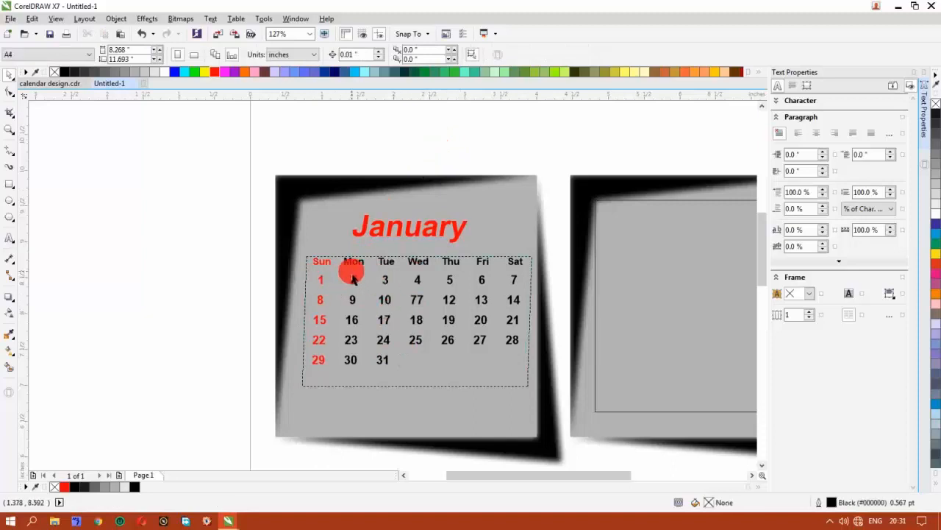
pyautogui.doubleClick(321, 283)
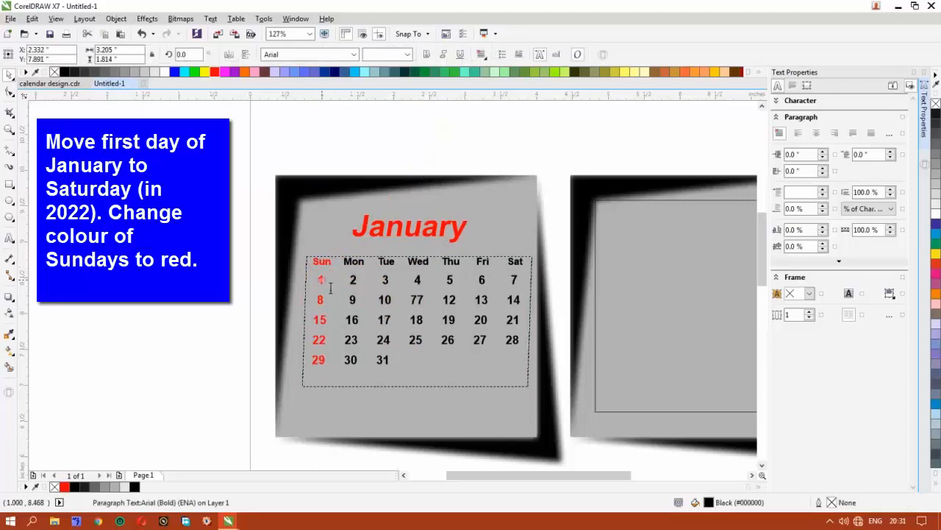
pyautogui.click(321, 281)
pyautogui.click(336, 281)
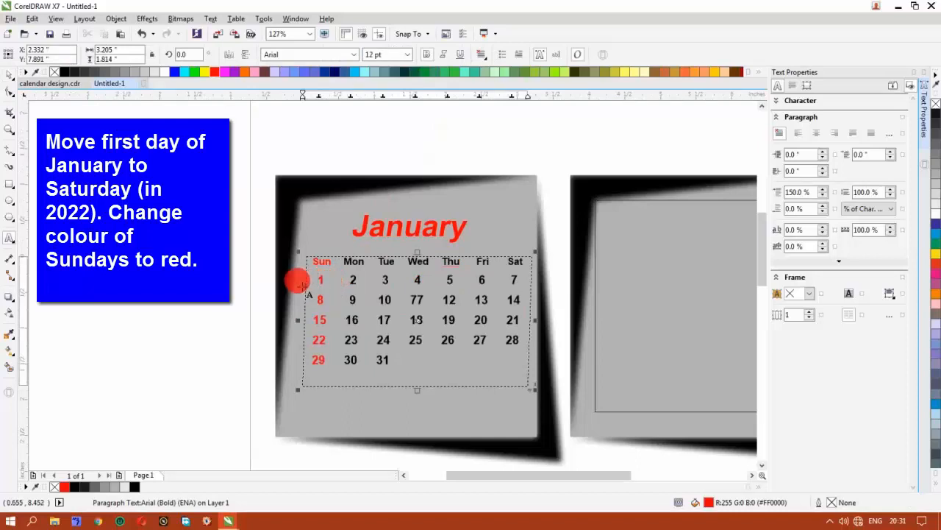
pyautogui.press('Tab')
pyautogui.press('Tab')
pyautogui.press('Tab')
pyautogui.press('Tab')
pyautogui.press('Tab')
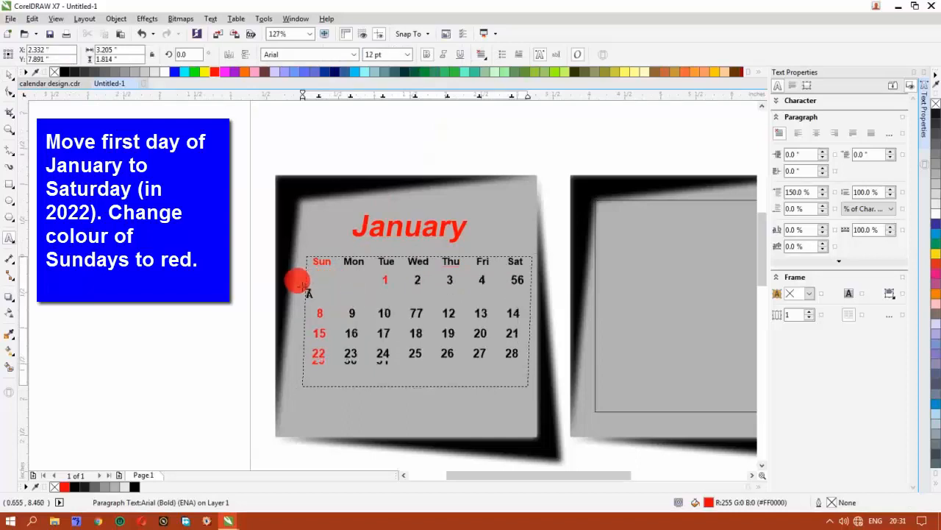
pyautogui.press('Tab')
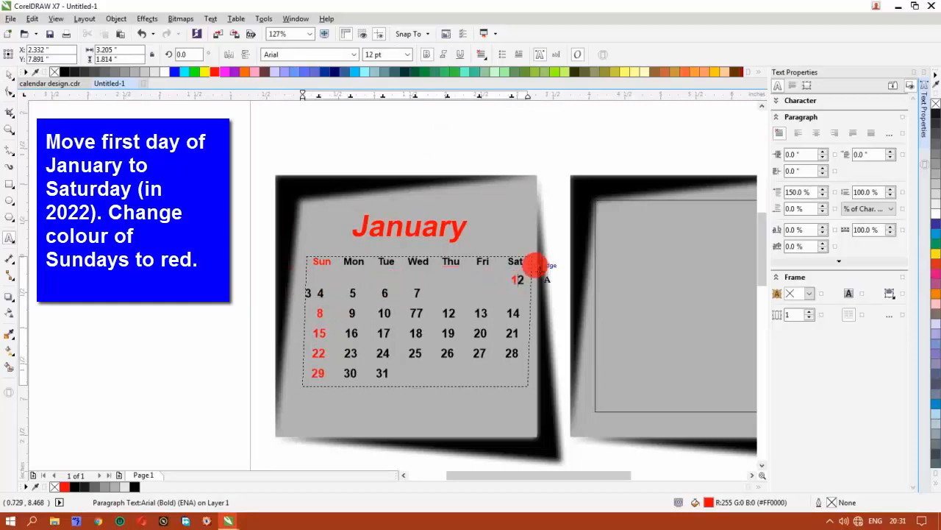
pyautogui.press('Return')
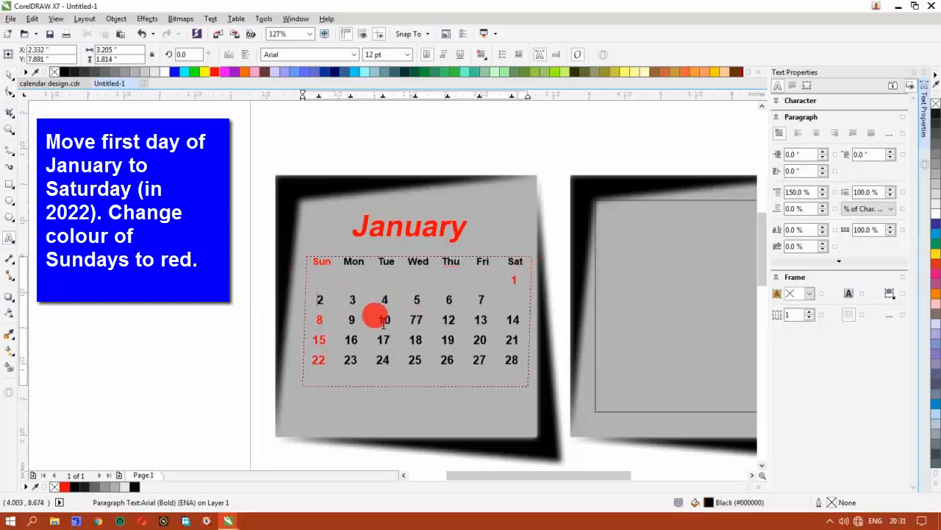
# Step: Put 8 at the end of the 2–7 row under Saturday and start the next row with 9 tabbed under Sunday
pyautogui.click(529, 290)
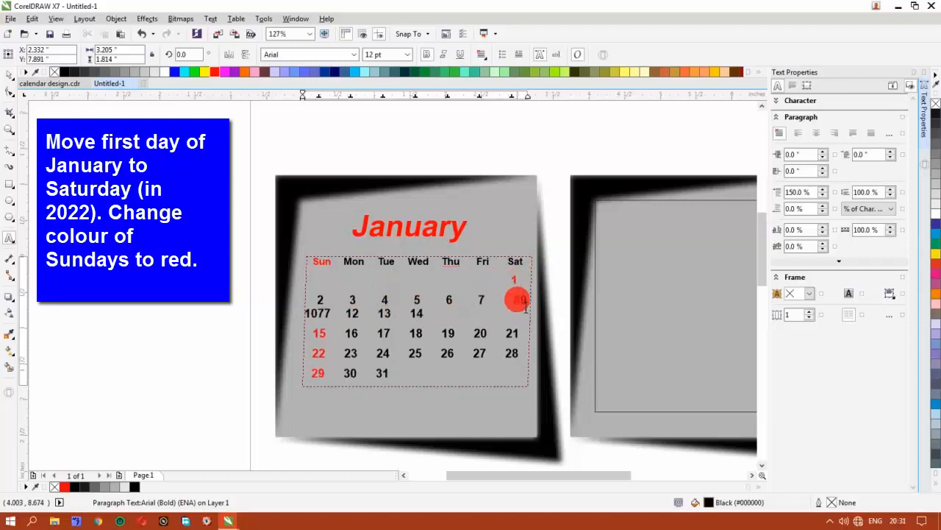
pyautogui.click(522, 300)
pyautogui.press('Return')
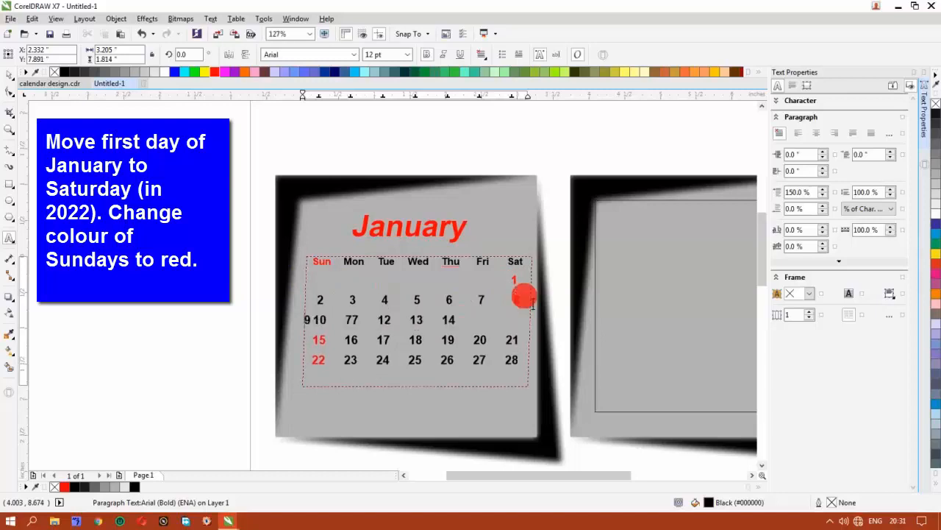
pyautogui.click(506, 301)
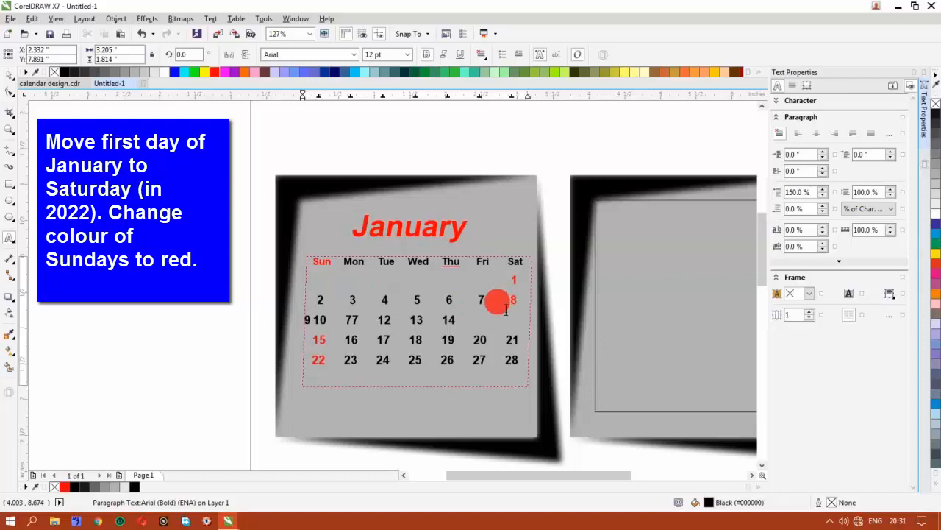
pyautogui.click(327, 327)
pyautogui.press('Tab')
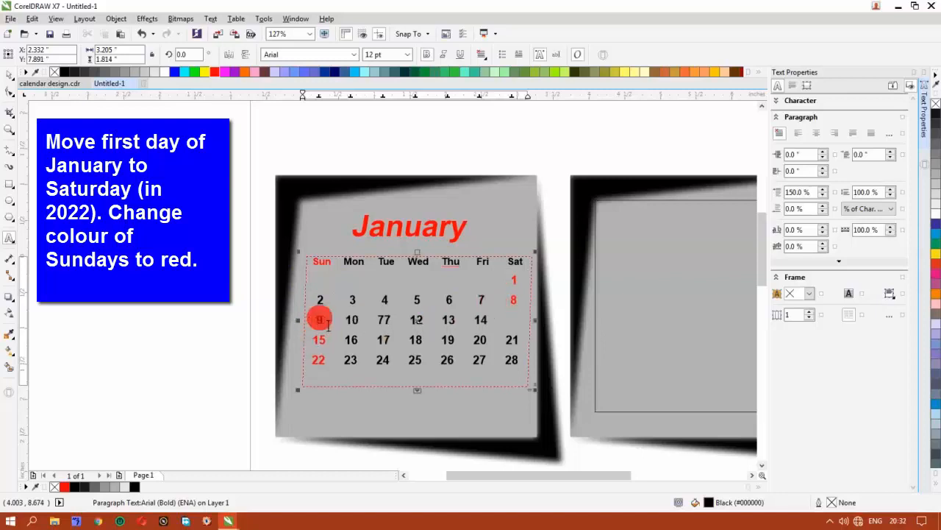
# Step: Put 15 after 14 in the Saturday column and start the next row with 16 tabbed under Sunday
pyautogui.click(511, 319)
pyautogui.press('Tab')
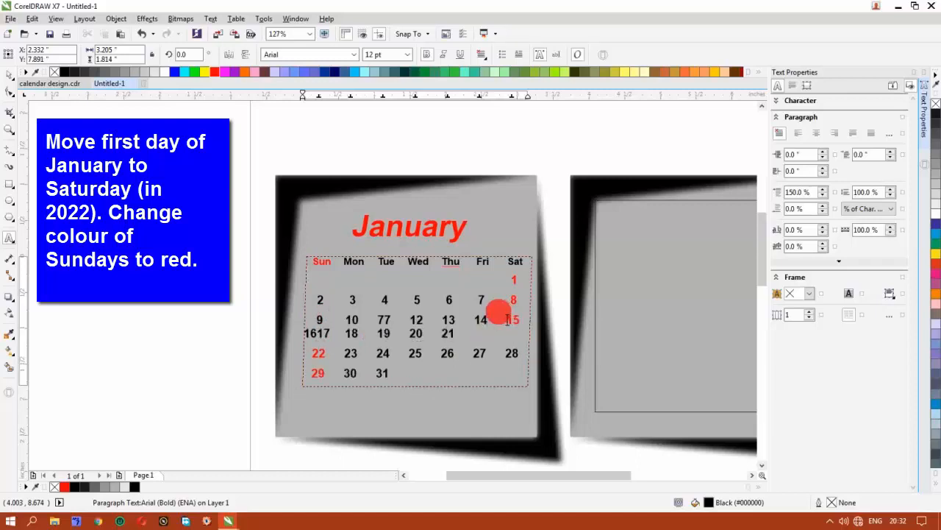
pyautogui.click(528, 329)
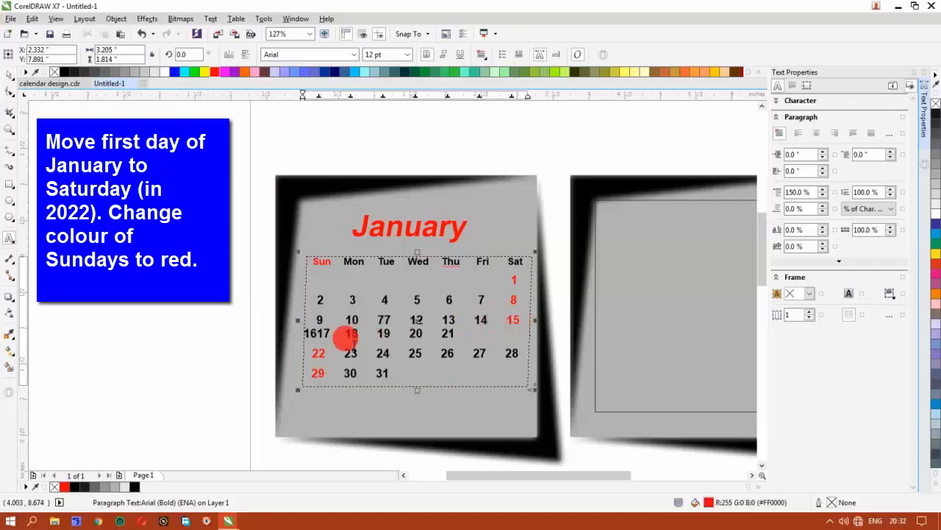
pyautogui.click(316, 338)
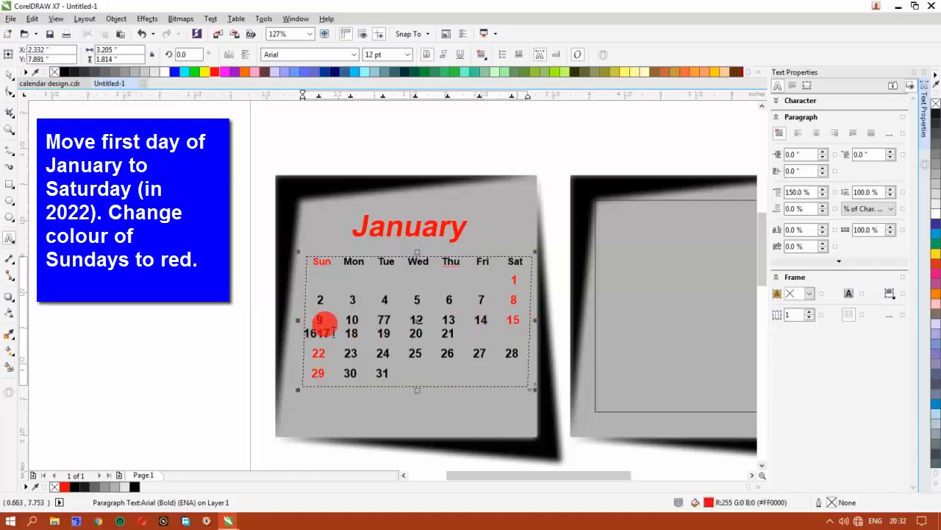
pyautogui.press('Tab')
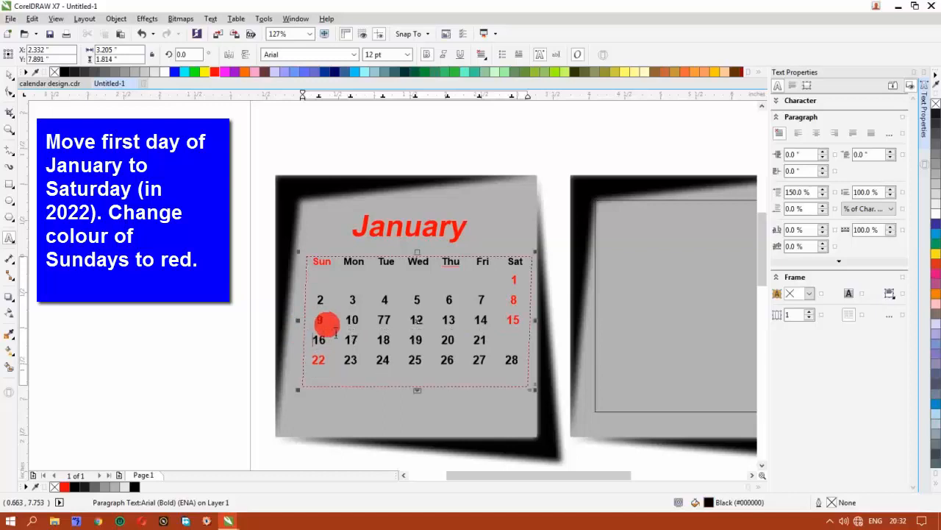
# Step: Put 22 after 21 in the Saturday column and start the next row with 23 tabbed under Sunday
pyautogui.click(508, 336)
pyautogui.press('Delete')
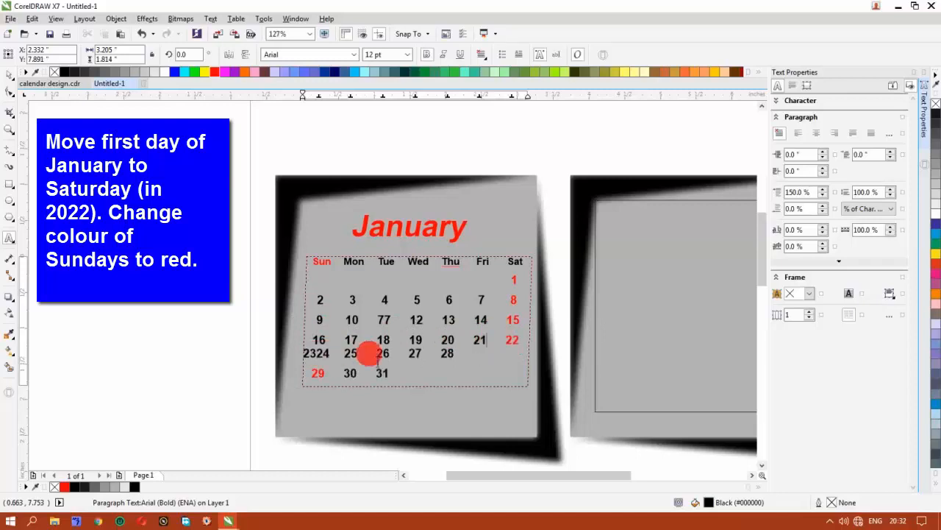
pyautogui.press('Return')
pyautogui.press('Tab')
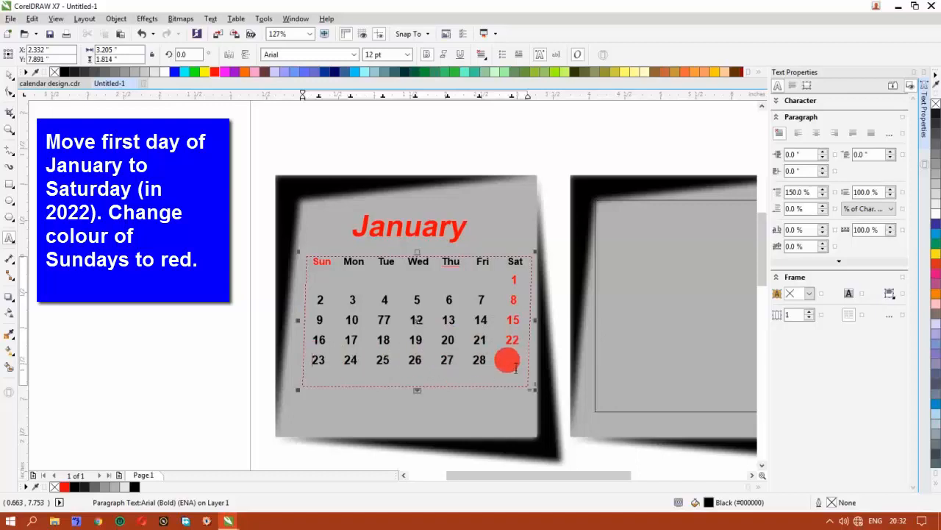
# Step: Extend the date text frame downward to about 2.04 inches tall, then colour the Sunday dates red and the Saturday dates black
pyautogui.moveTo(425, 397); pyautogui.dragTo(425, 414)
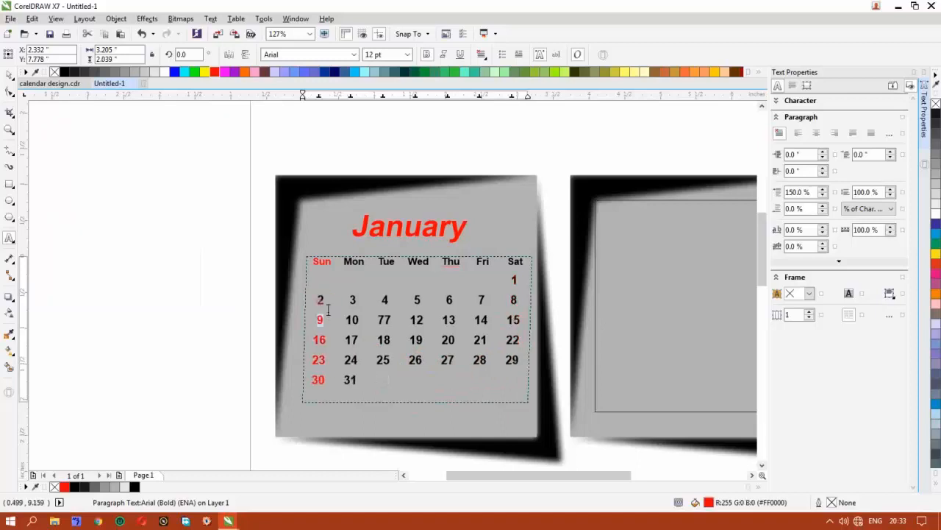
pyautogui.moveTo(316, 300); pyautogui.dragTo(350, 300)
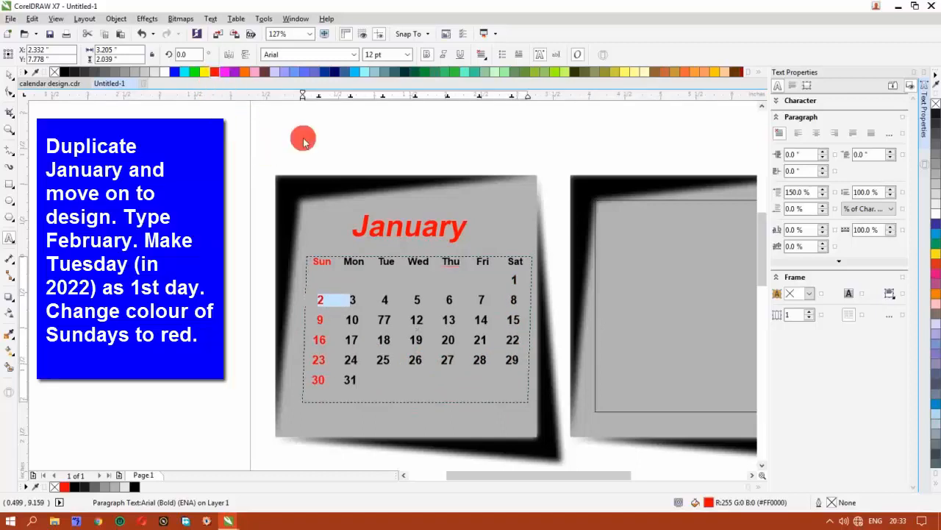
# Step: Duplicate the January title and date text onto the second frame and remove the square outline left inside that frame
pyautogui.click(11, 79)
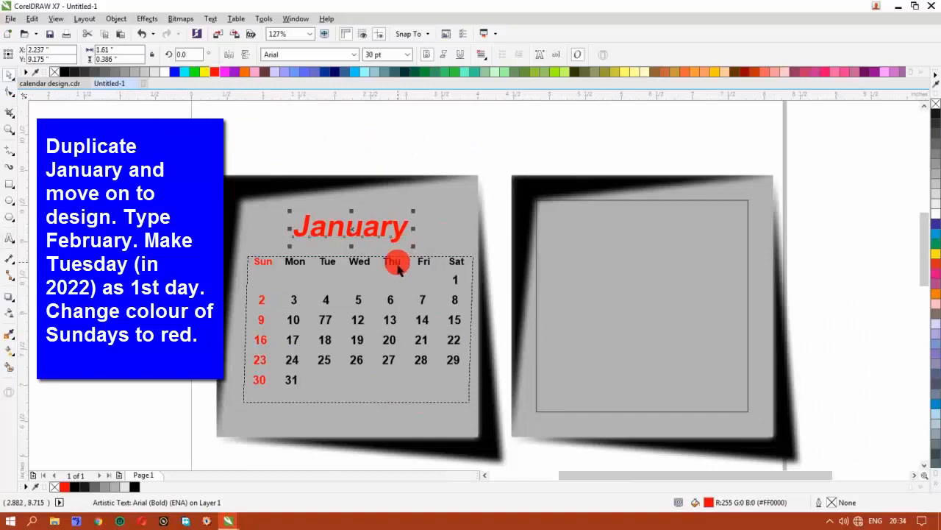
pyautogui.keyDown('shift'); pyautogui.click(398, 268); pyautogui.keyUp('shift')
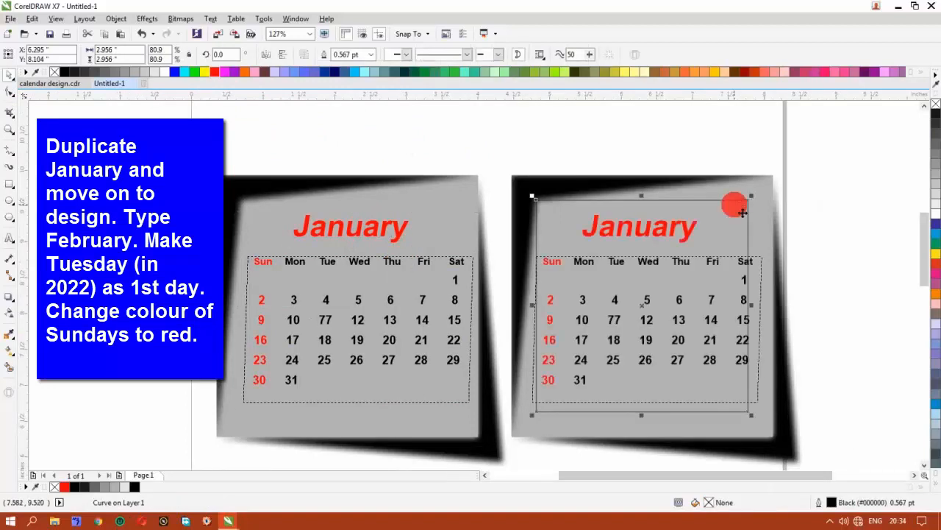
pyautogui.press('Escape')
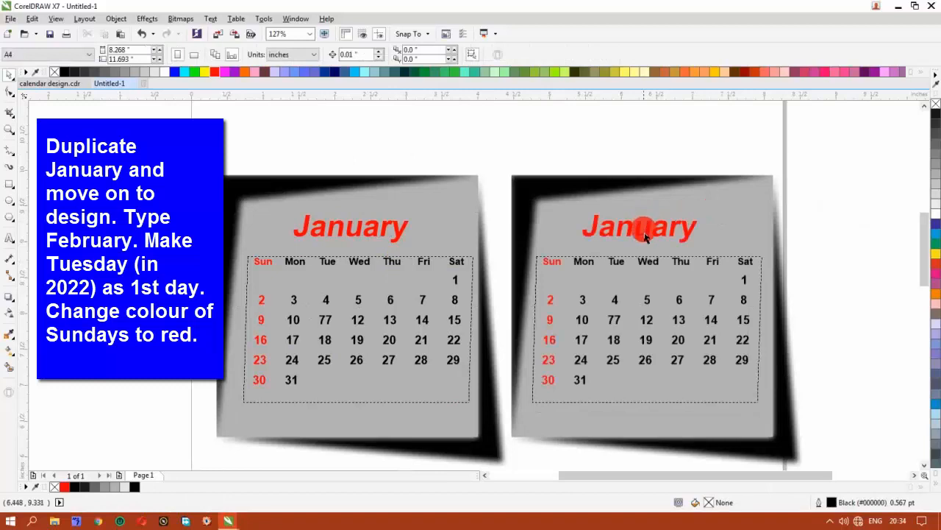
# Step: Retitle the duplicated month in the second frame as February
pyautogui.press('F10')
pyautogui.click(638, 233)
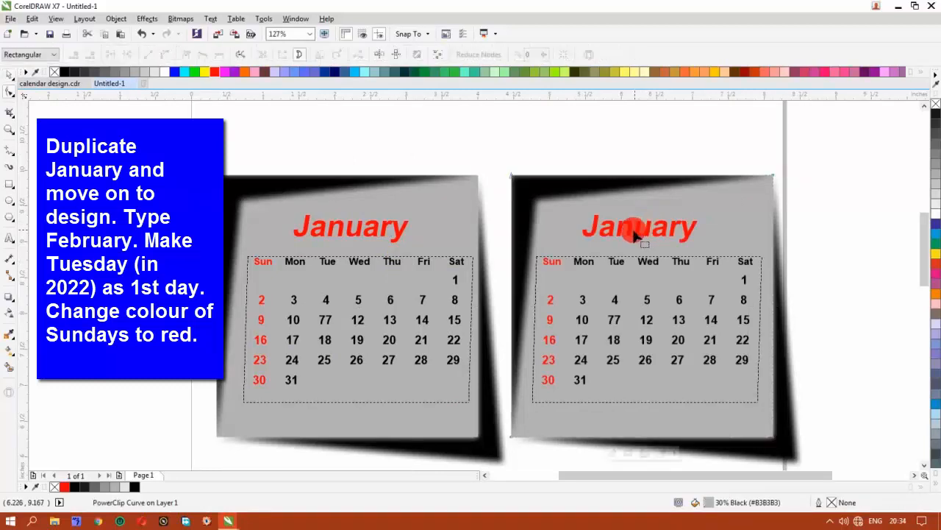
pyautogui.press('F8')
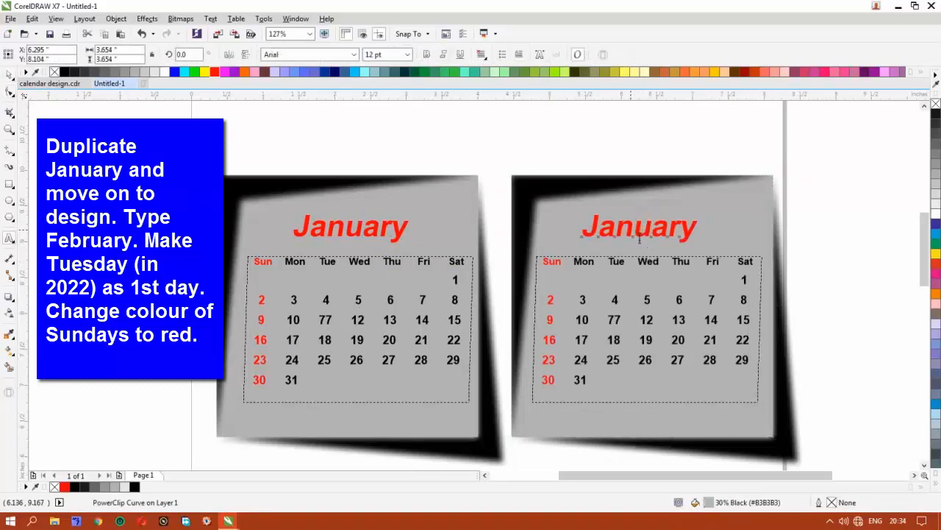
pyautogui.doubleClick(631, 229)
pyautogui.write('February')
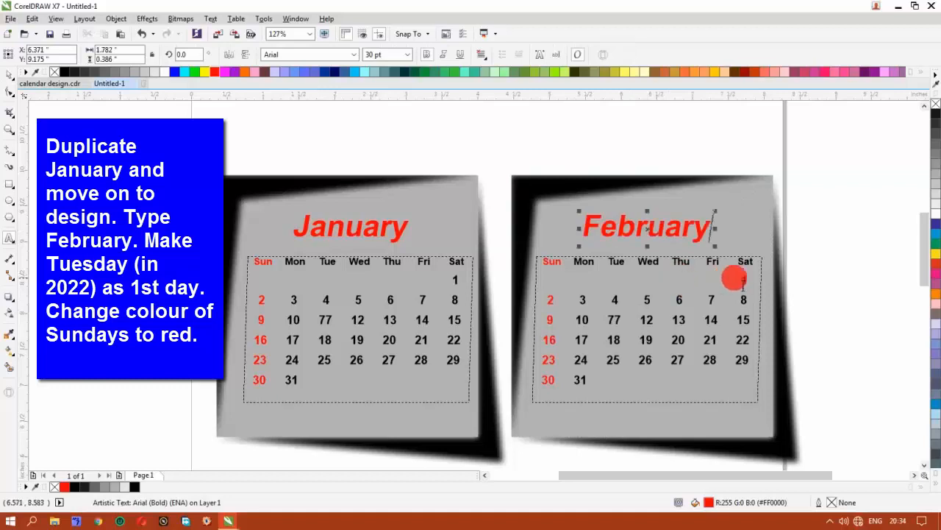
# Step: Move 1 under Tuesday in February's first row and pull the dates 2 to 5 up after it
pyautogui.click(724, 286)
pyautogui.moveTo(724, 287); pyautogui.dragTo(618, 287)
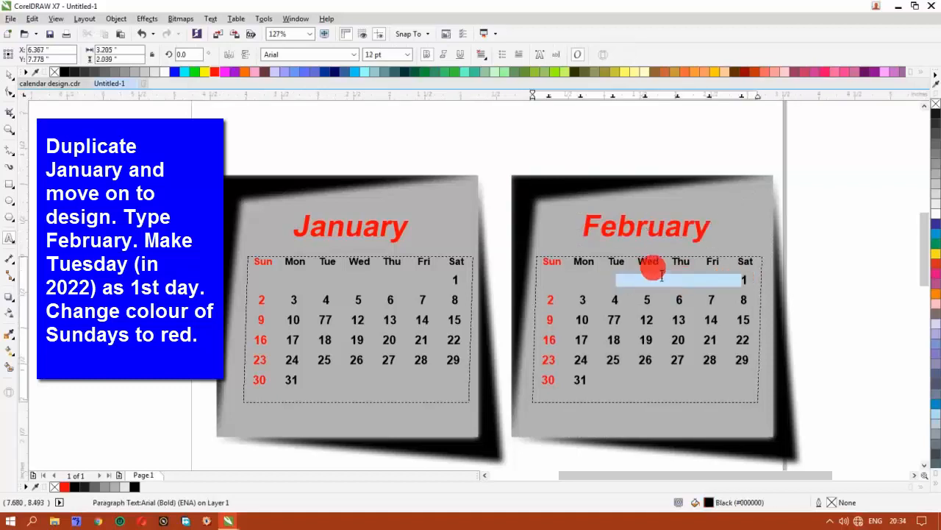
pyautogui.press('Delete')
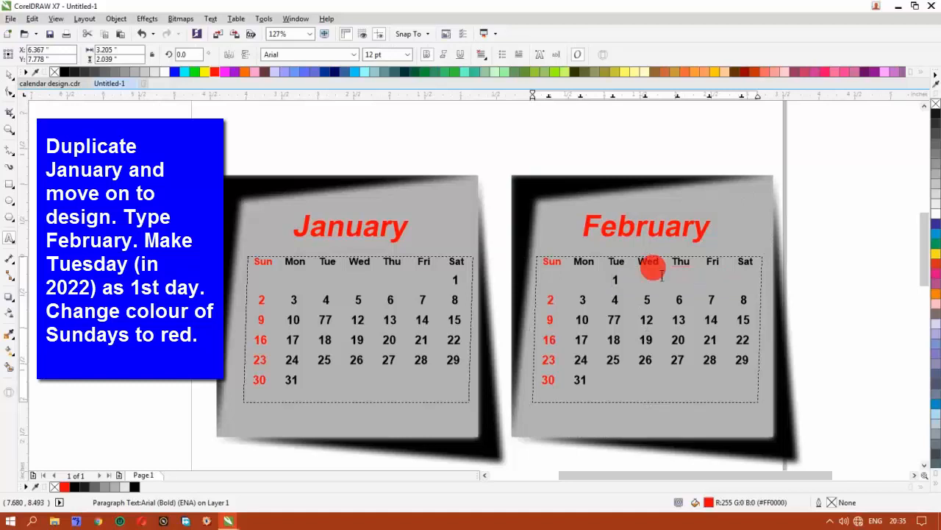
pyautogui.press('Delete')
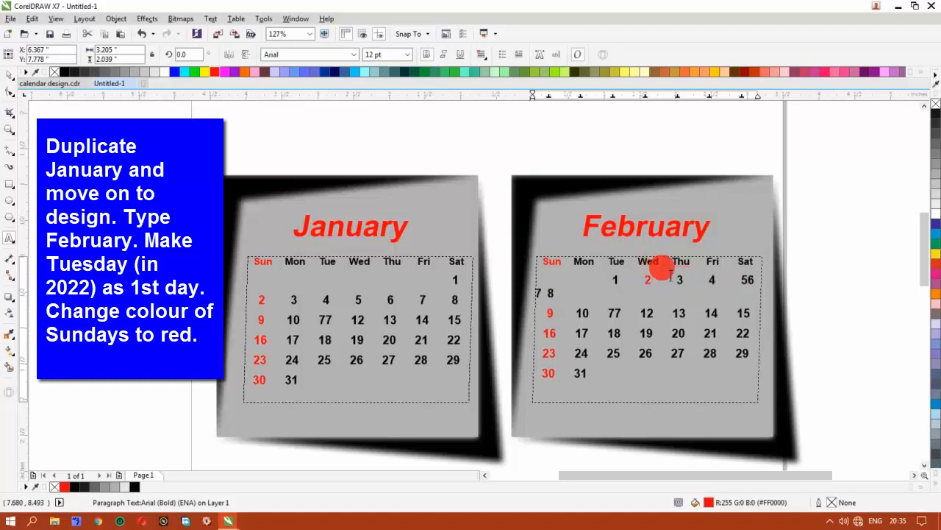
# Step: Start February's second date row with 6 under Sunday and pull the dates from 9 onward up after 8
pyautogui.click(749, 281)
pyautogui.press('Return')
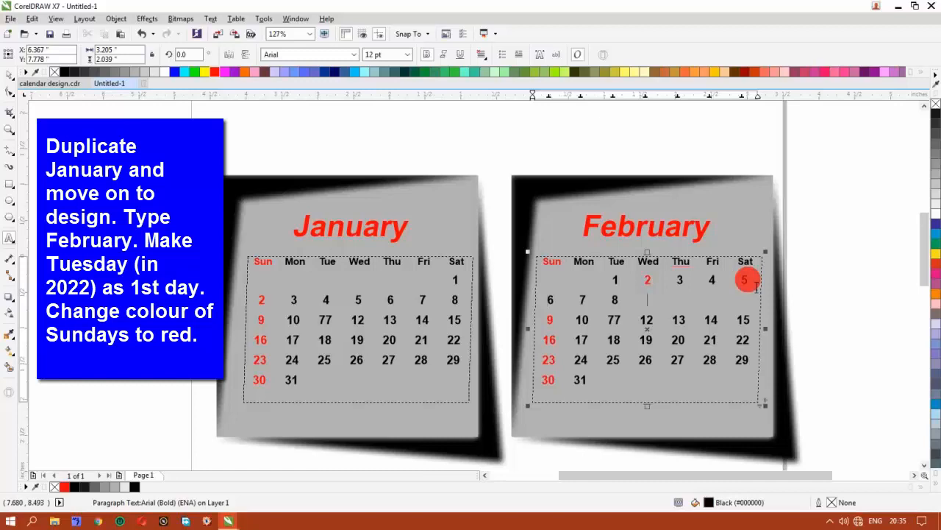
pyautogui.press('Delete')
pyautogui.press('Delete')
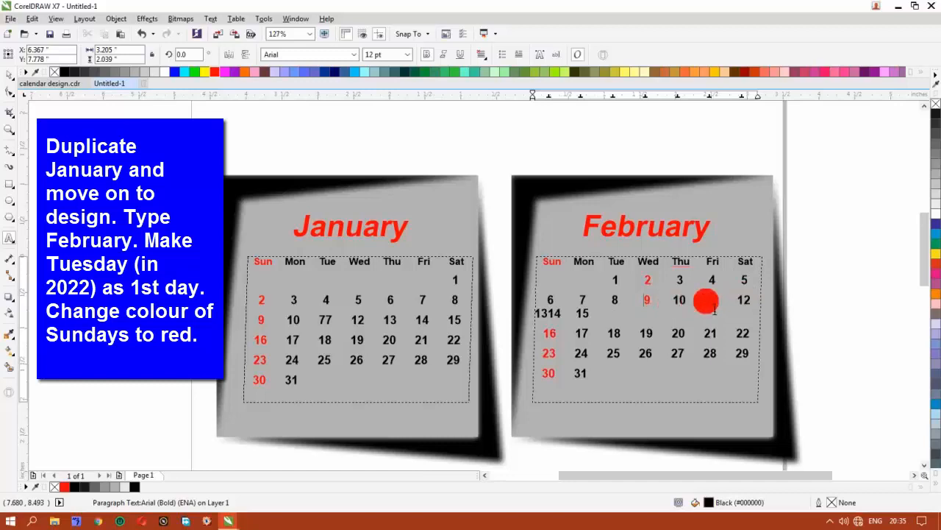
# Step: Correct the mistyped 77 to 11 in both the January and February date text
pyautogui.click(340, 327)
pyautogui.click(339, 327)
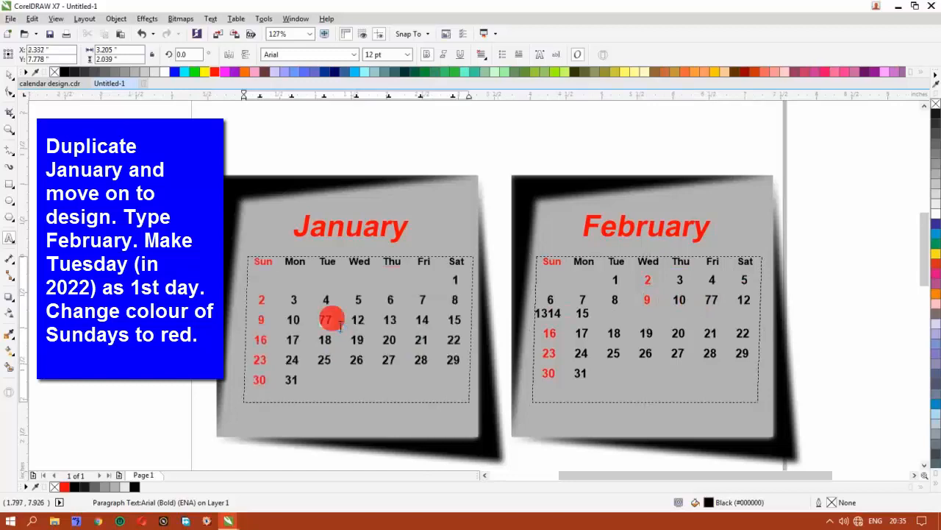
pyautogui.doubleClick(710, 302)
pyautogui.write('112')
pyautogui.press('Tab')
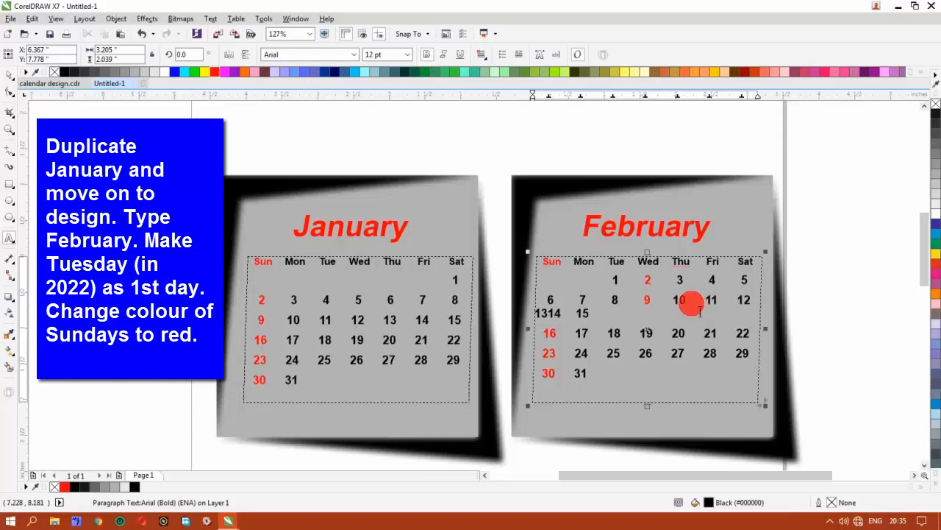
# Step: Re-break February's remaining rows to start with 13, 20 and 27 under Sunday, and delete the dates 29 to 31
pyautogui.press('Return')
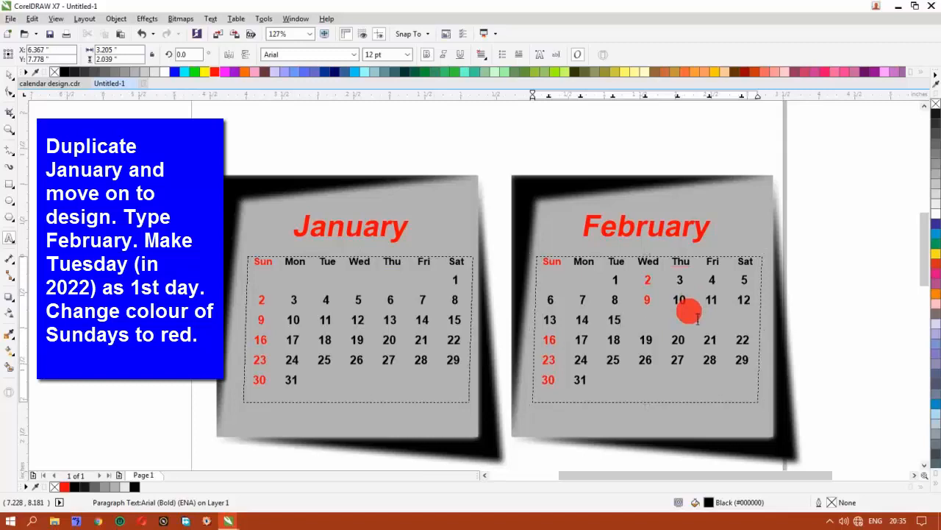
pyautogui.press('Delete')
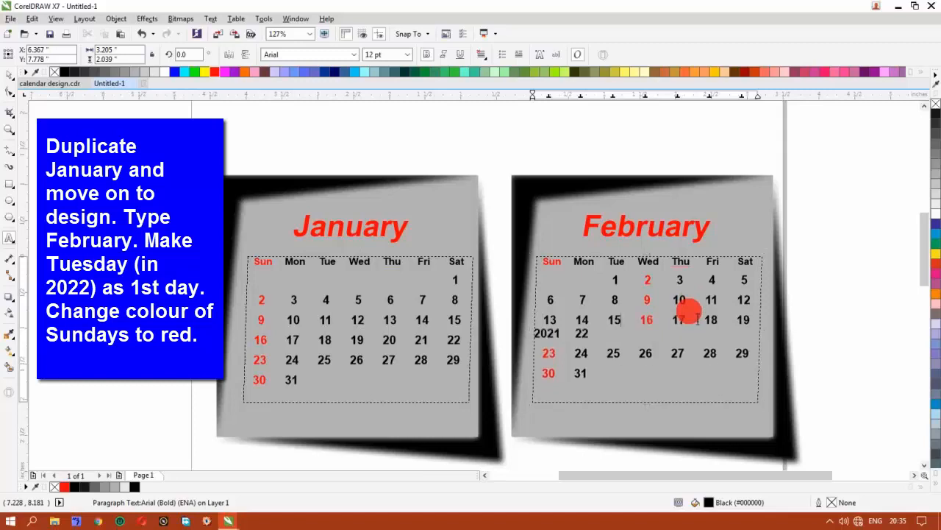
pyautogui.press('Return')
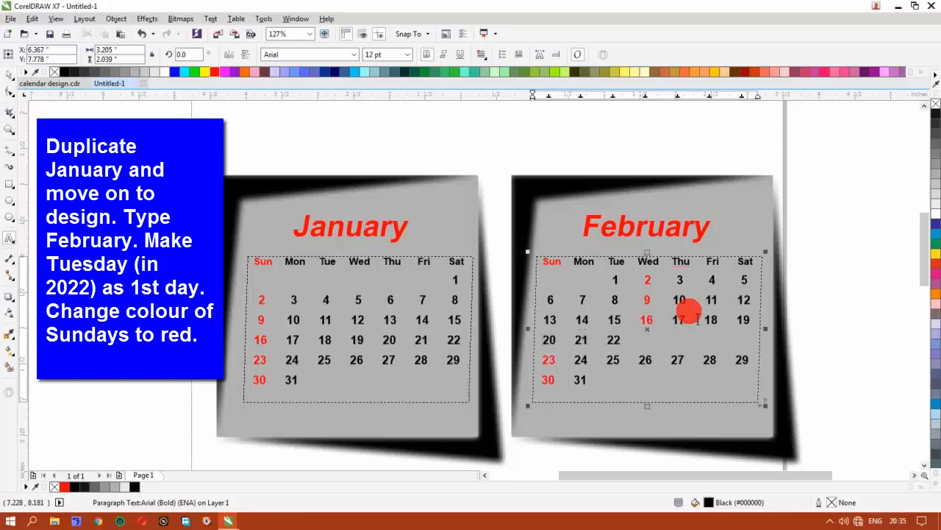
pyautogui.press('Delete')
pyautogui.press('Delete')
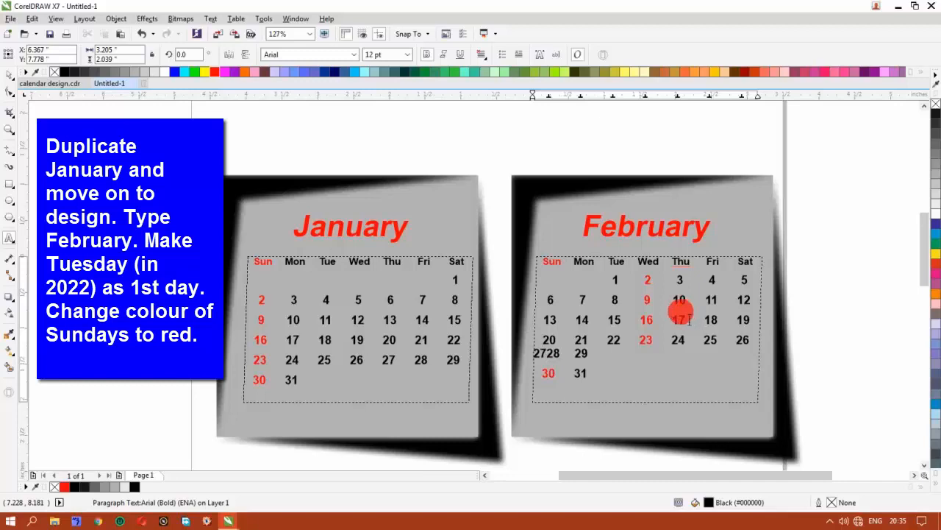
pyautogui.press('Return')
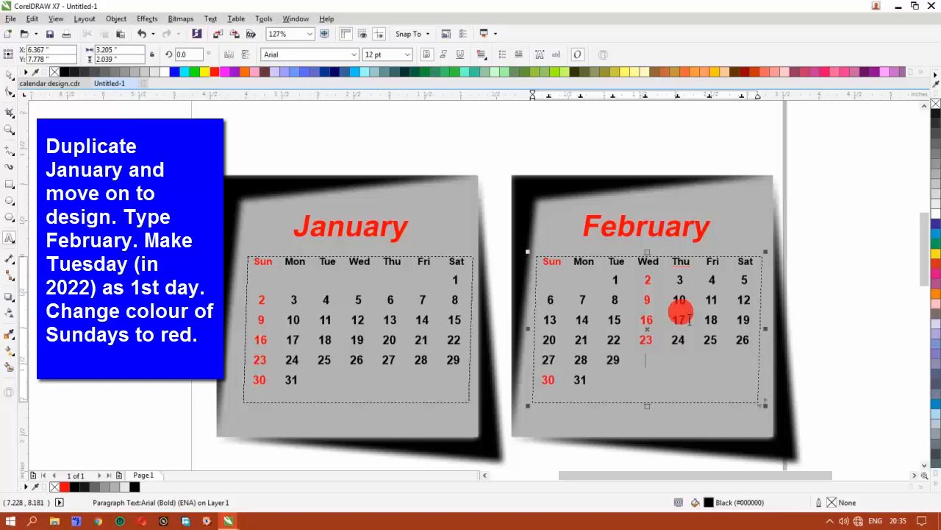
pyautogui.press('Delete')
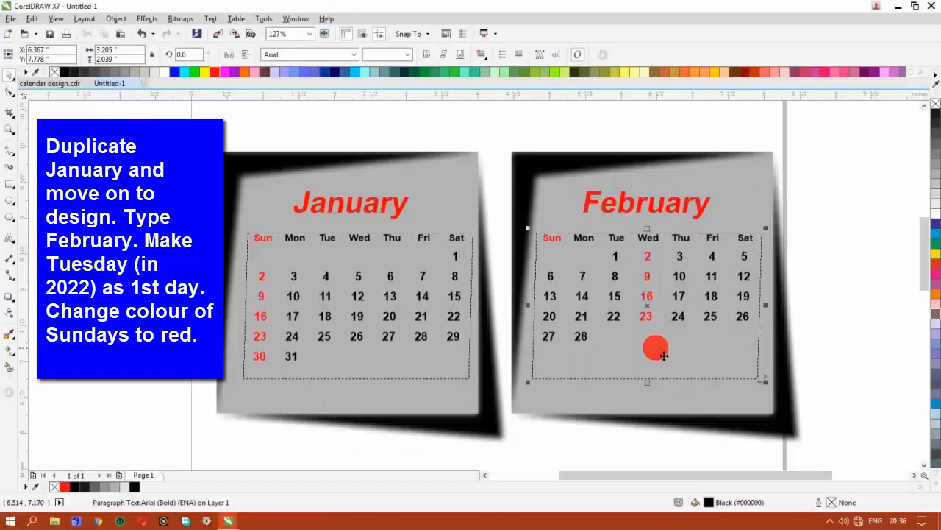
# Step: Colour February's Wednesday dates 2, 9, 16 and 23 black and its Sunday dates 6, 13, 20 and 27 red
pyautogui.doubleClick(657, 274)
pyautogui.doubleClick(656, 265)
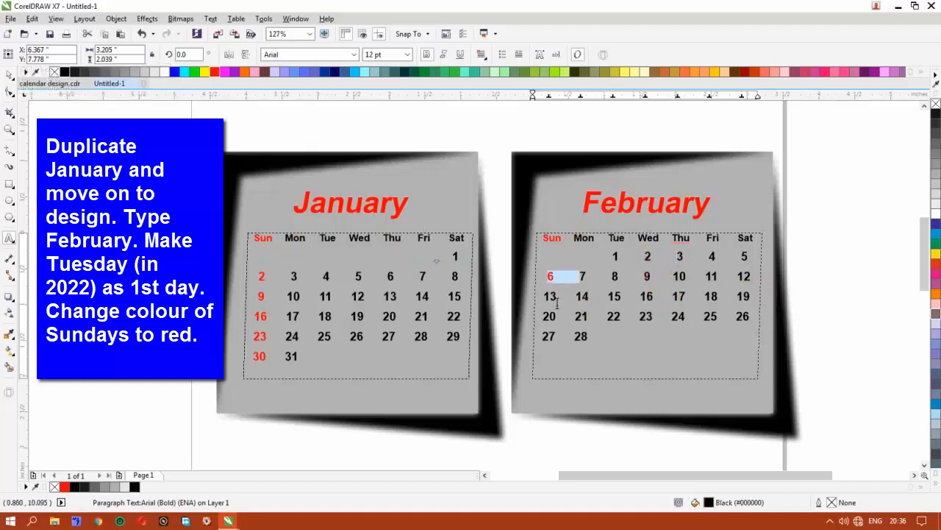
pyautogui.doubleClick(554, 298)
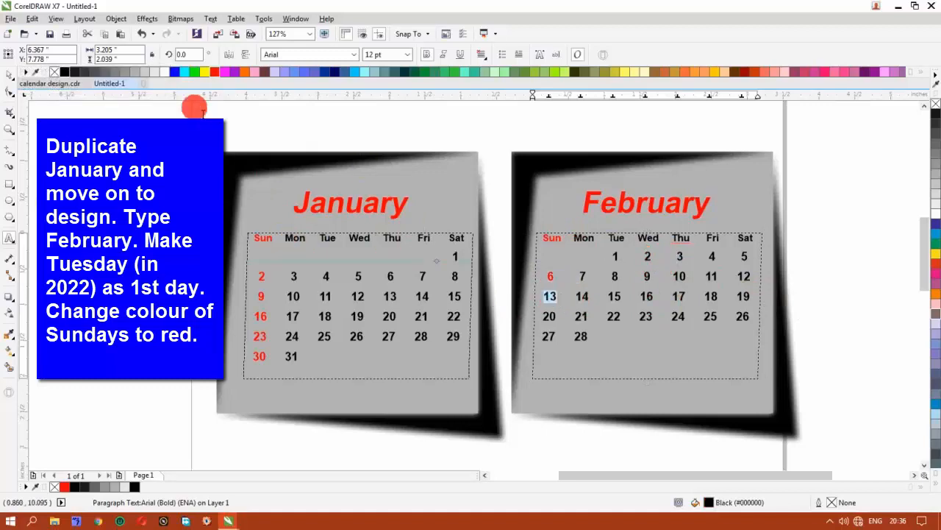
pyautogui.click(214, 71)
pyautogui.doubleClick(552, 316)
pyautogui.click(215, 72)
pyautogui.doubleClick(550, 339)
pyautogui.click(212, 72)
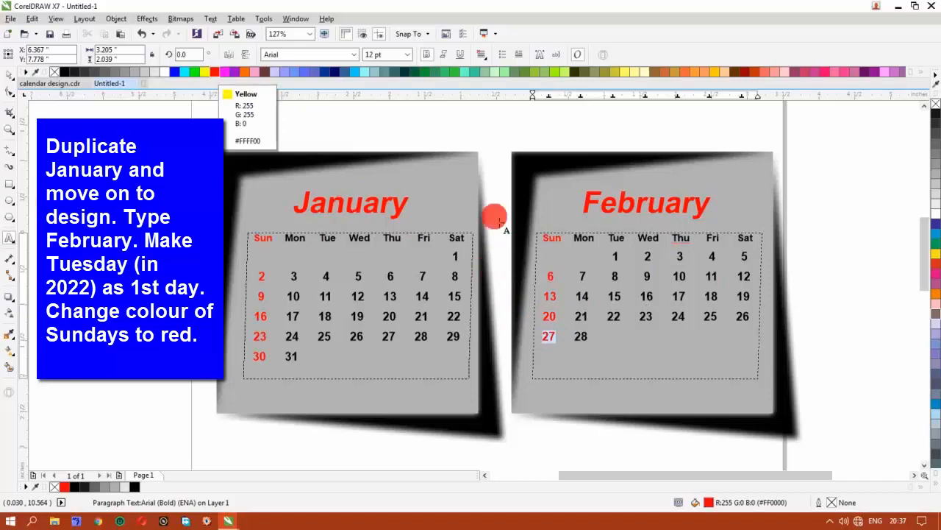
# Step: Copy the complete February frame beside itself and repeat the copy once to make a row of four months
pyautogui.click(11, 79)
pyautogui.click(815, 237)
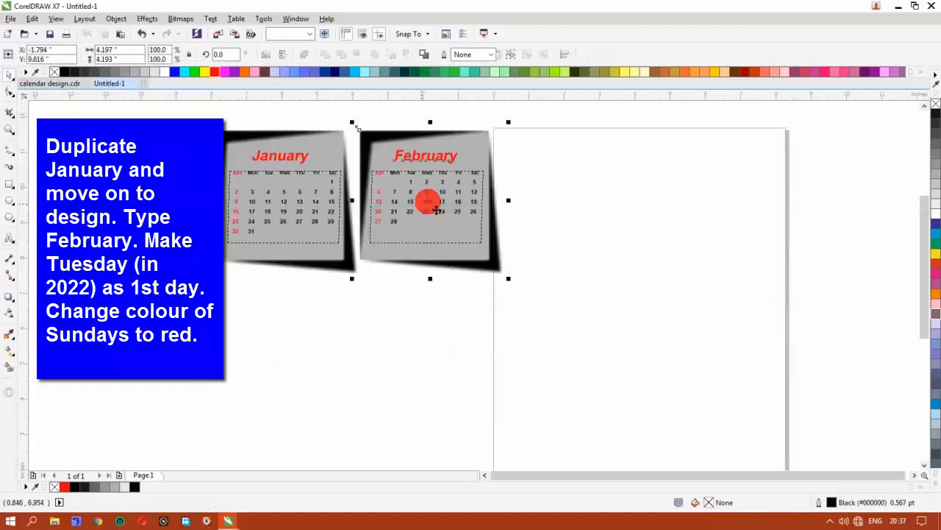
pyautogui.moveTo(428, 202); pyautogui.dragTo(589, 210)
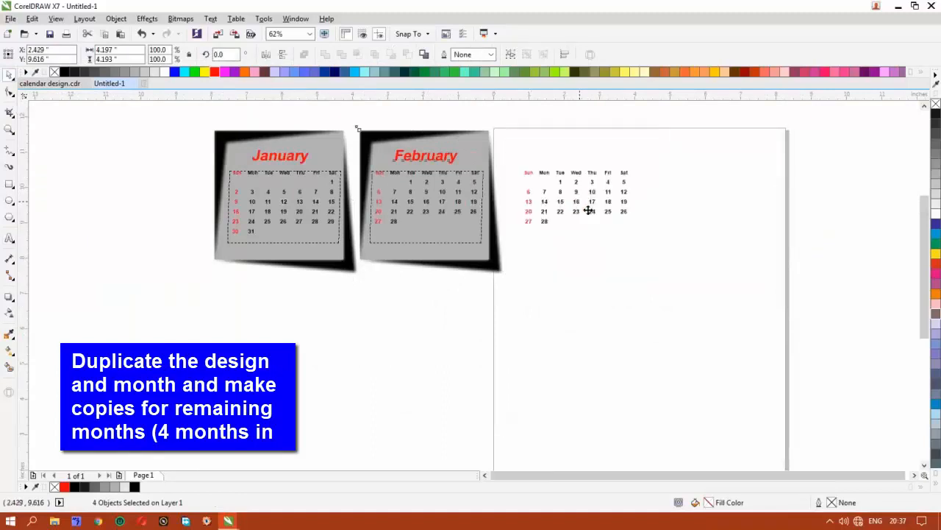
pyautogui.hotkey('ctrl', 'r')
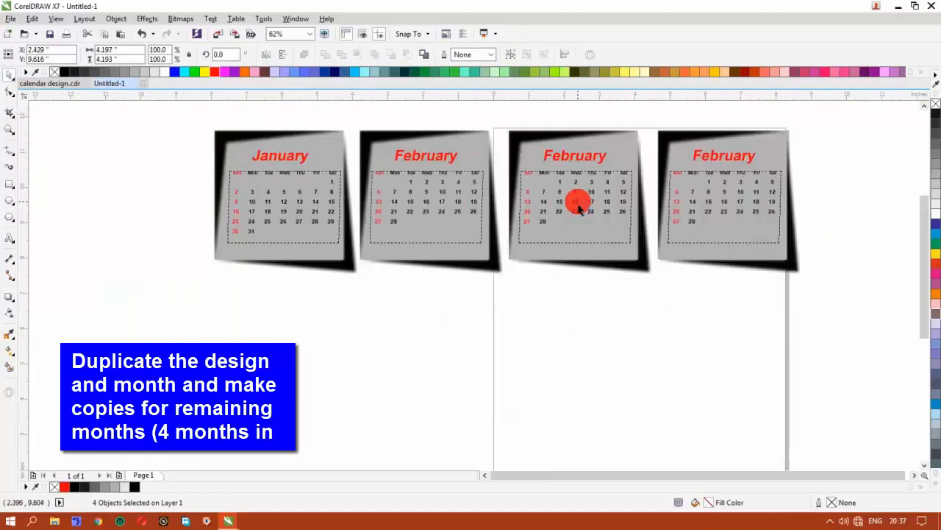
pyautogui.click(197, 129)
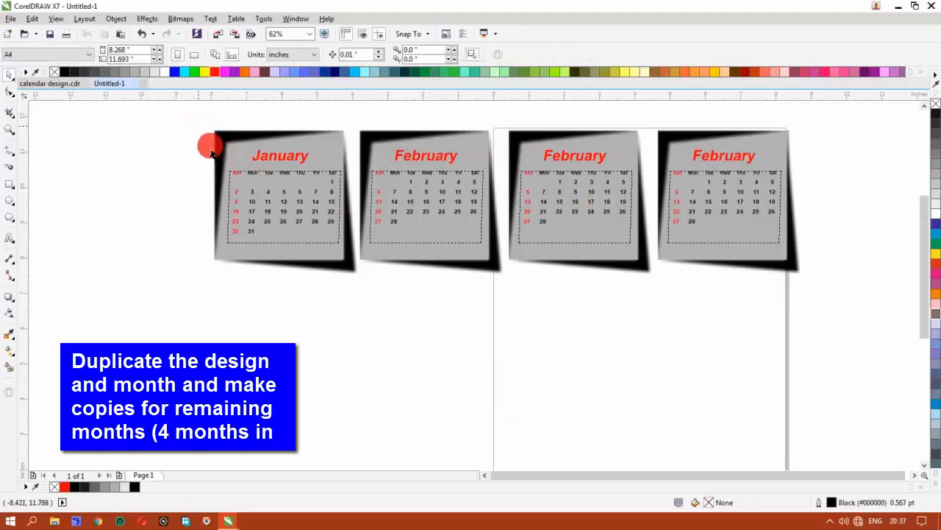
pyautogui.click(831, 521)
pyautogui.click(807, 401)
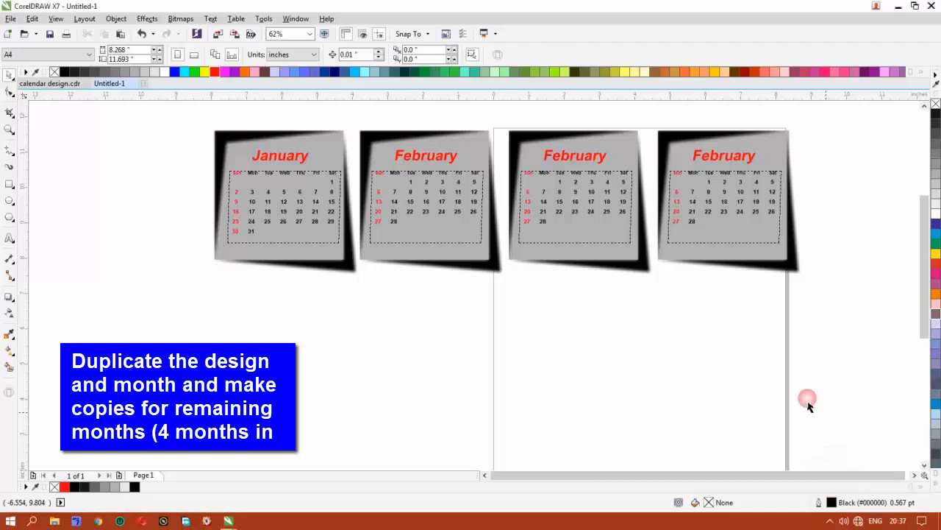
# Step: Copy the row of four months directly below itself and repeat the duplication for a third row
pyautogui.moveTo(189, 111); pyautogui.dragTo(839, 289)
pyautogui.moveTo(516, 211); pyautogui.dragTo(512, 356)
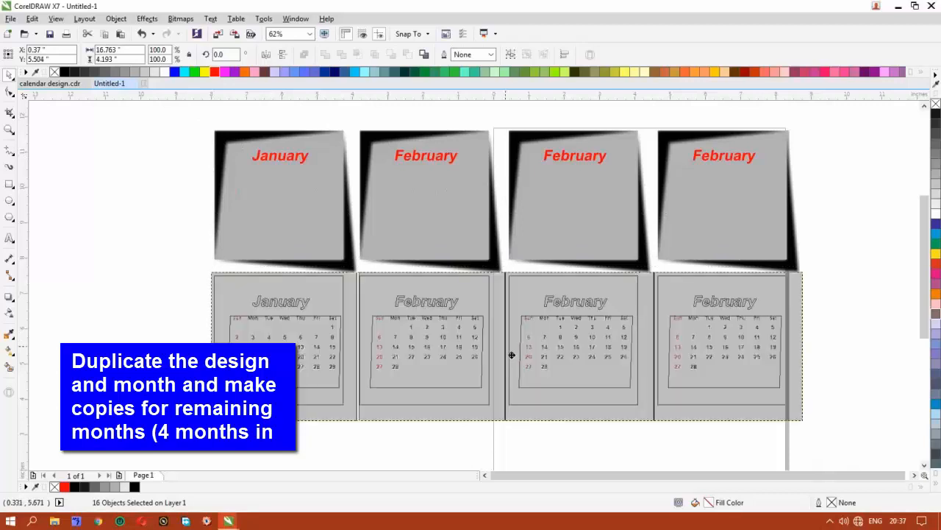
pyautogui.moveTo(511, 354); pyautogui.dragTo(509, 350)
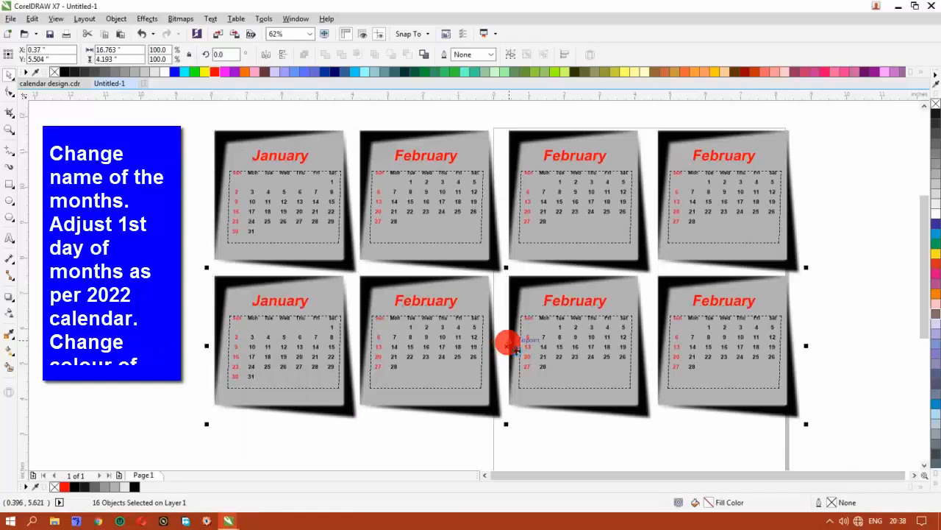
pyautogui.hotkey('ctrl', 'r')
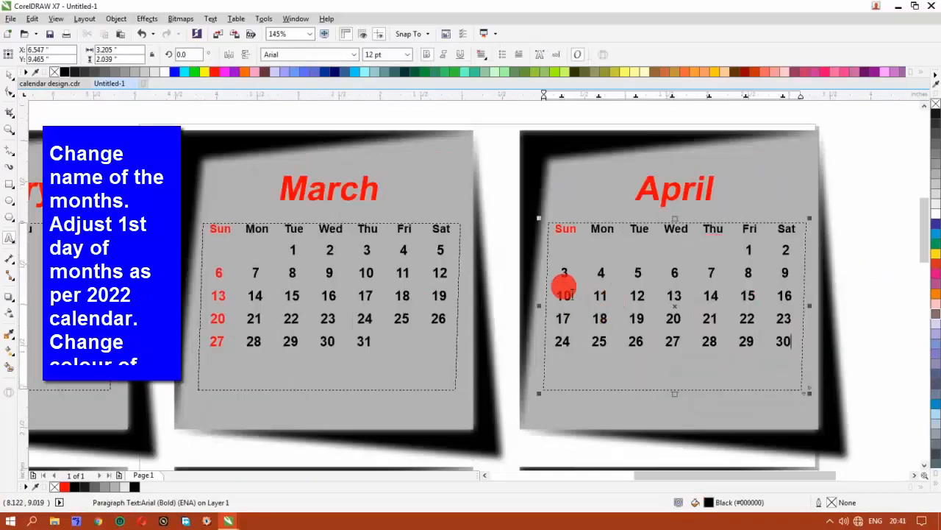
# Step: Colour April's Sunday dates 3, 10, 17 and 24 red
pyautogui.doubleClick(569, 277)
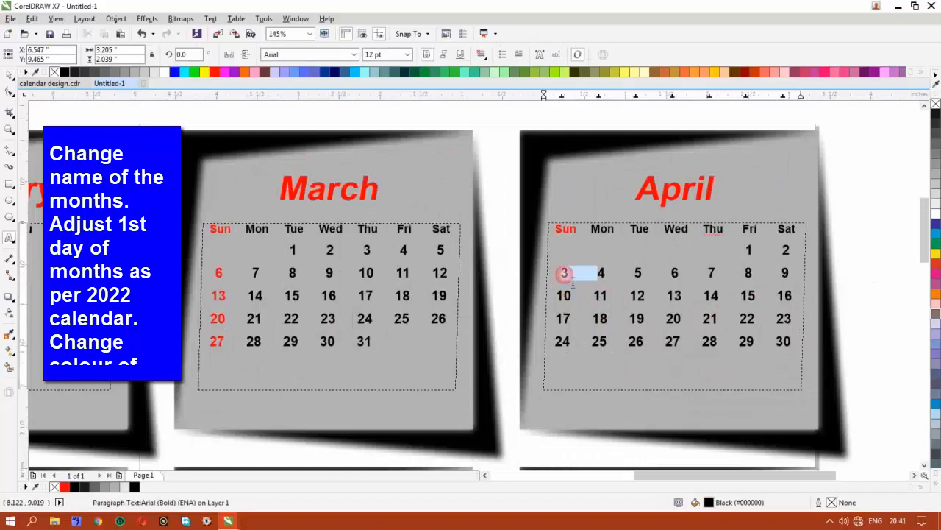
pyautogui.click(214, 72)
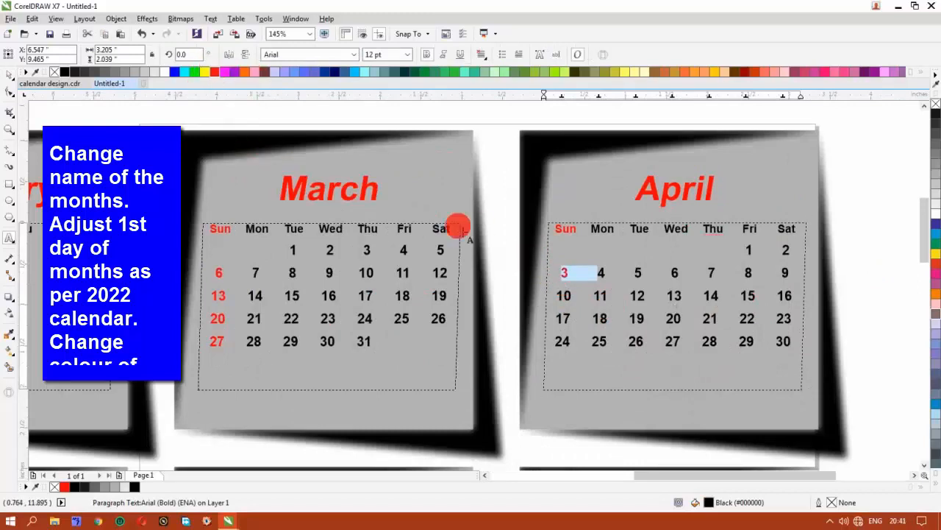
pyautogui.doubleClick(564, 295)
pyautogui.click(214, 72)
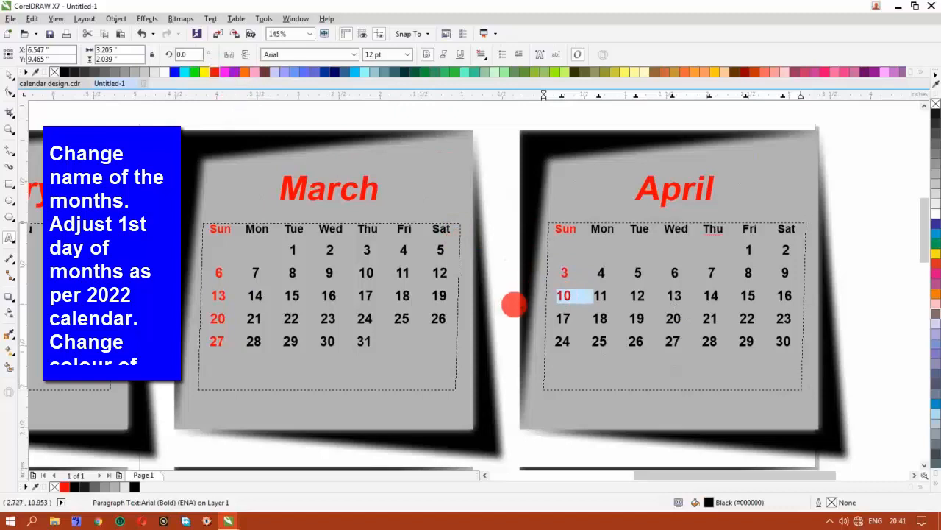
pyautogui.doubleClick(564, 318)
pyautogui.click(214, 72)
pyautogui.doubleClick(562, 341)
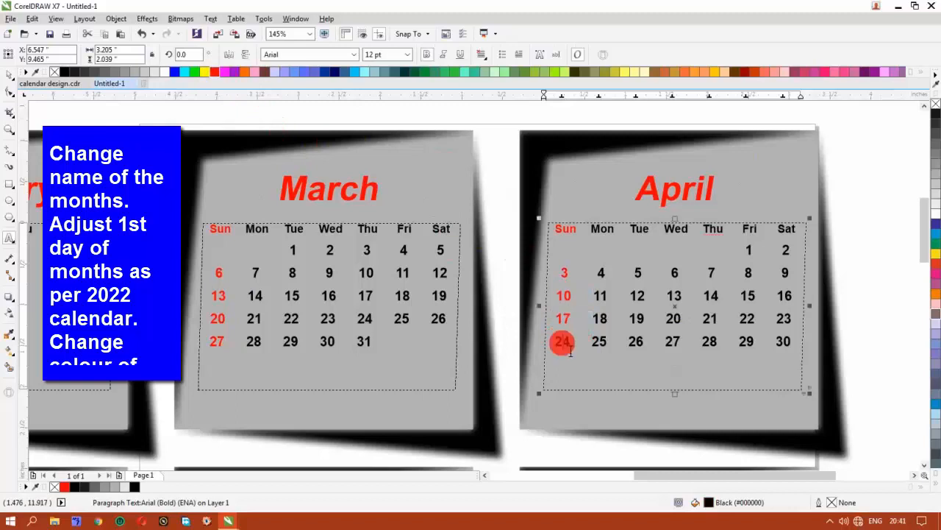
pyautogui.click(216, 74)
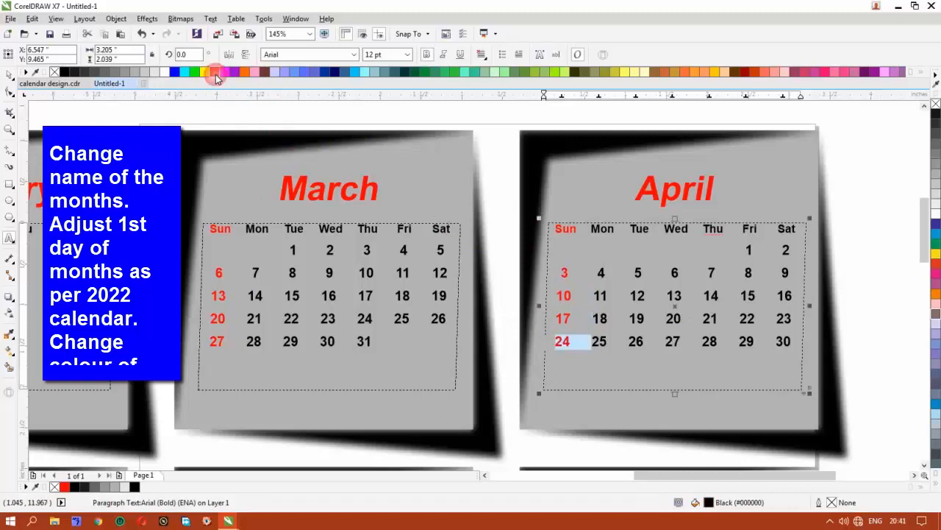
# Step: Finish editing April's dates and deselect its text block
pyautogui.click(10, 74)
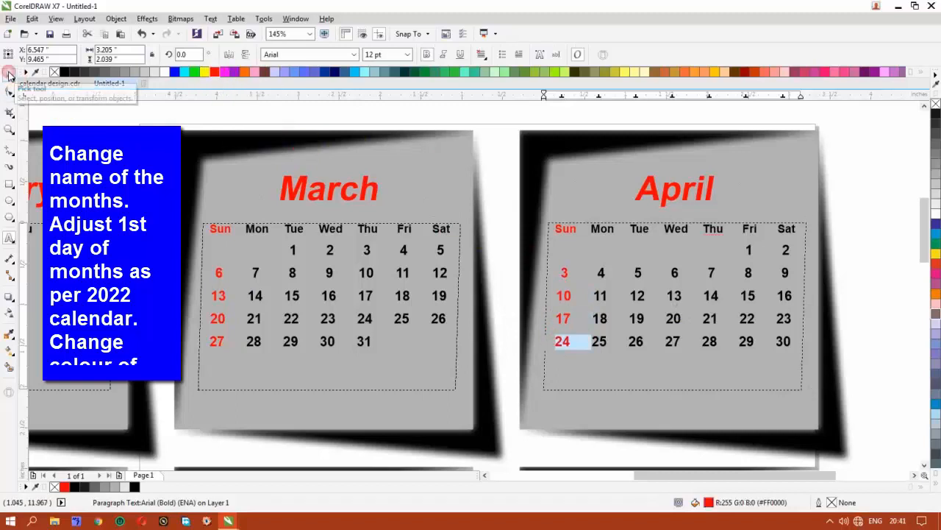
pyautogui.click(704, 292)
pyautogui.click(852, 226)
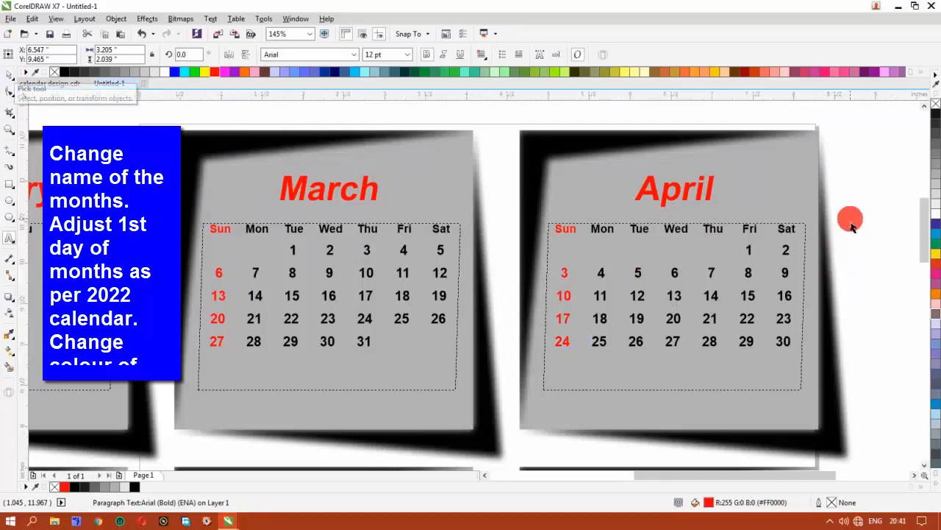
pyautogui.click(853, 177)
pyautogui.click(619, 110)
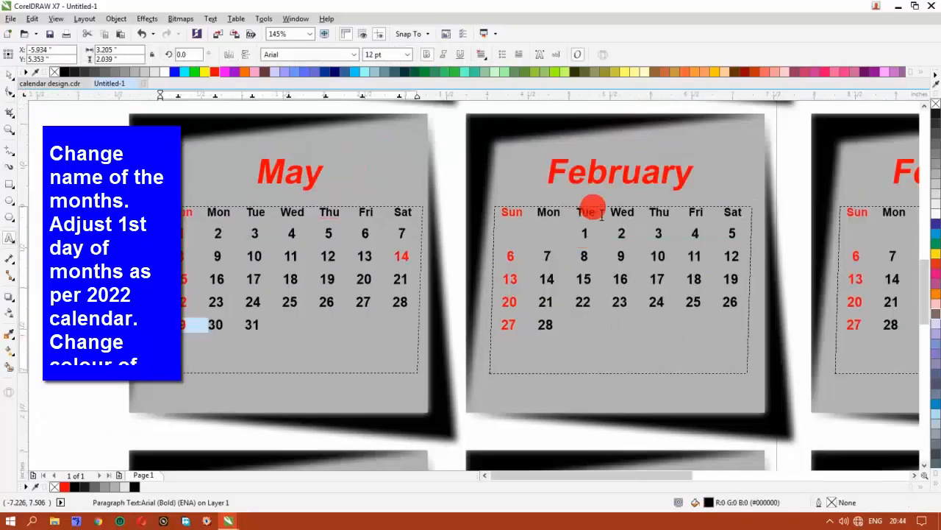
# Step: Centre the July title horizontally on its block of dates
pyautogui.click(615, 180)
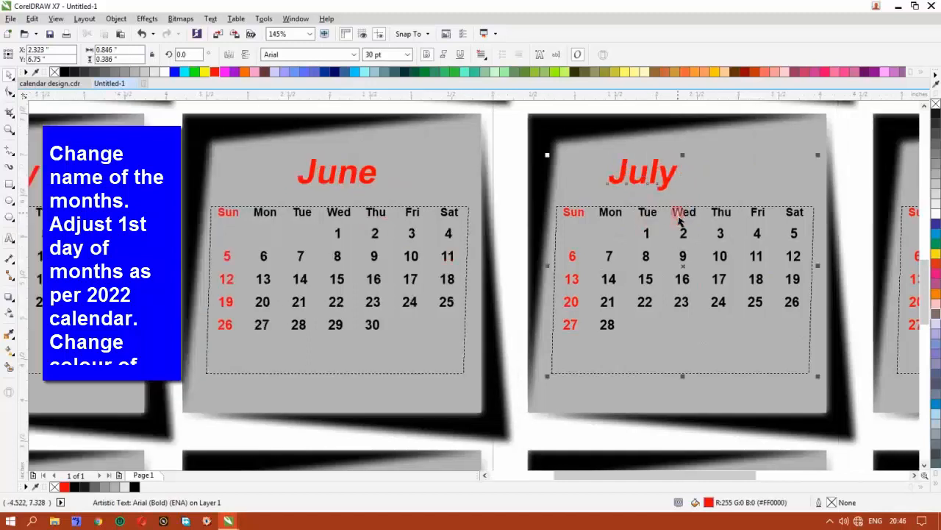
pyautogui.keyDown('shift'); pyautogui.click(680, 215); pyautogui.keyUp('shift')
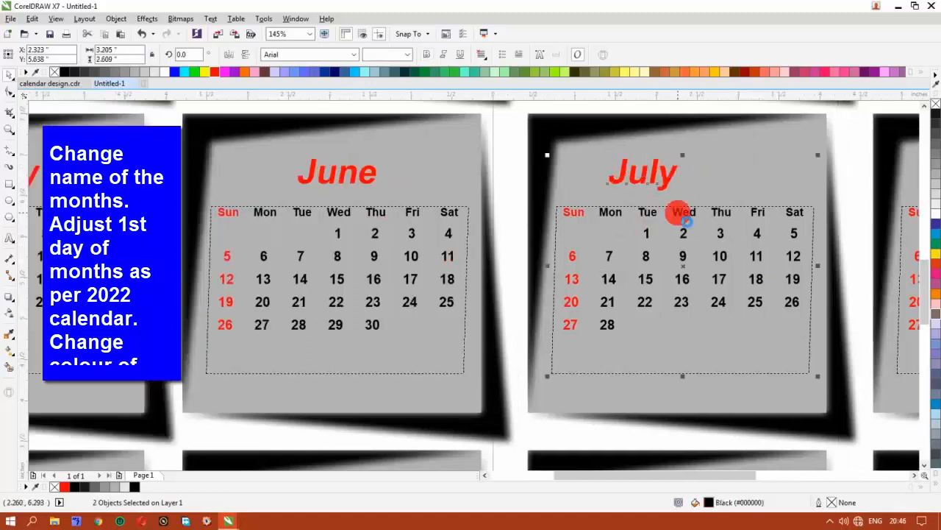
pyautogui.press('c')
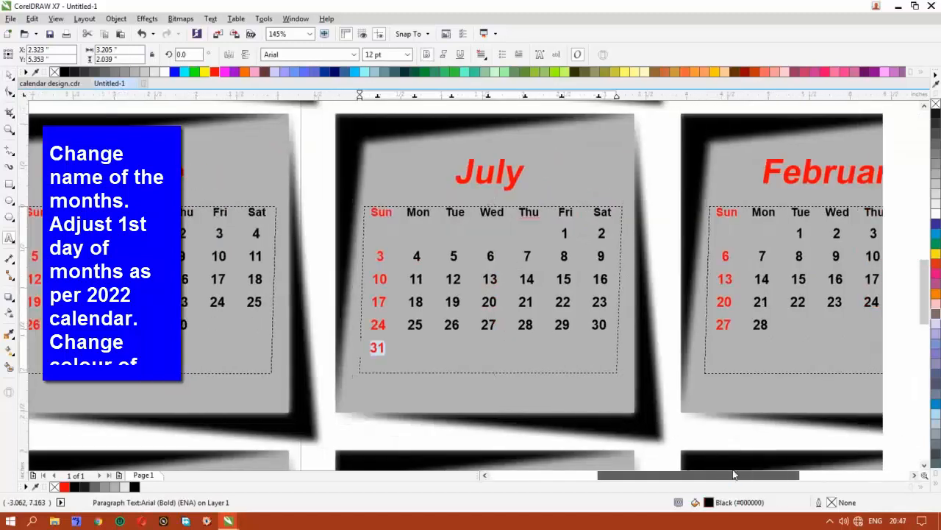
pyautogui.moveTo(746, 478); pyautogui.dragTo(767, 478)
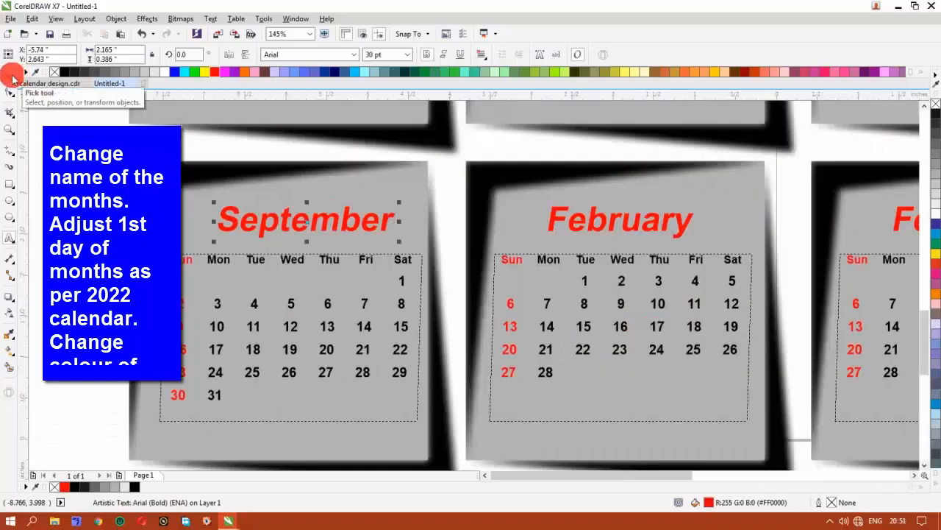
# Step: Centre the September title horizontally on its block of dates and deselect both
pyautogui.keyDown('shift'); pyautogui.click(258, 260); pyautogui.keyUp('shift')
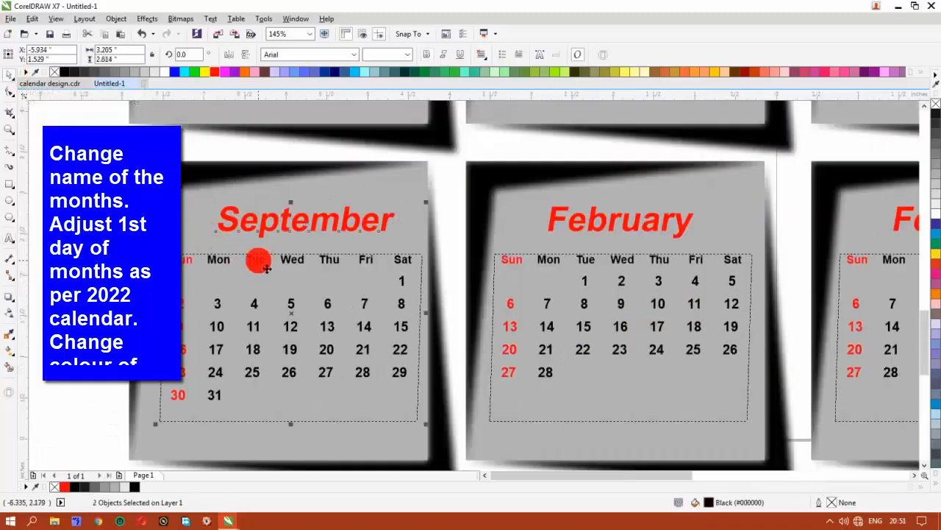
pyautogui.press('c')
pyautogui.click(85, 238)
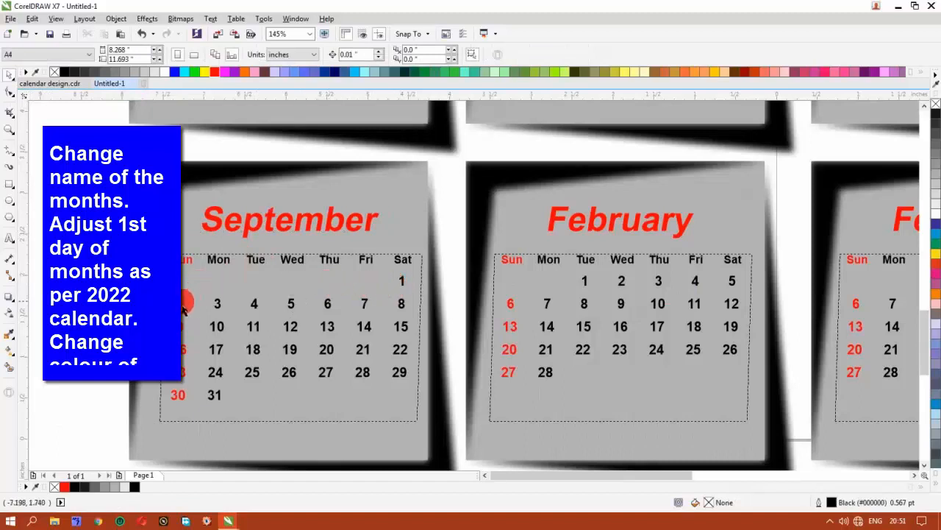
# Step: Colour all of September's dates from 2 to the end of the month black
pyautogui.press('F8')
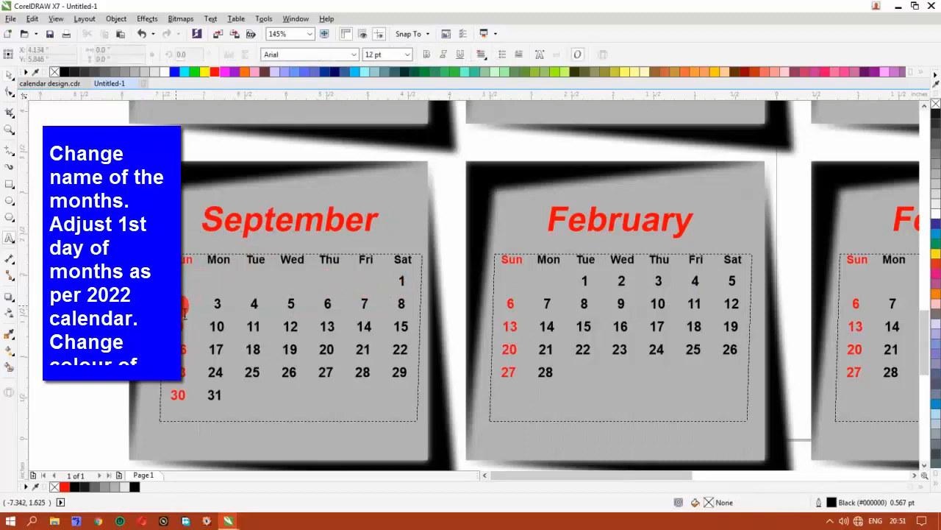
pyautogui.click(187, 314)
pyautogui.moveTo(195, 375); pyautogui.dragTo(231, 396)
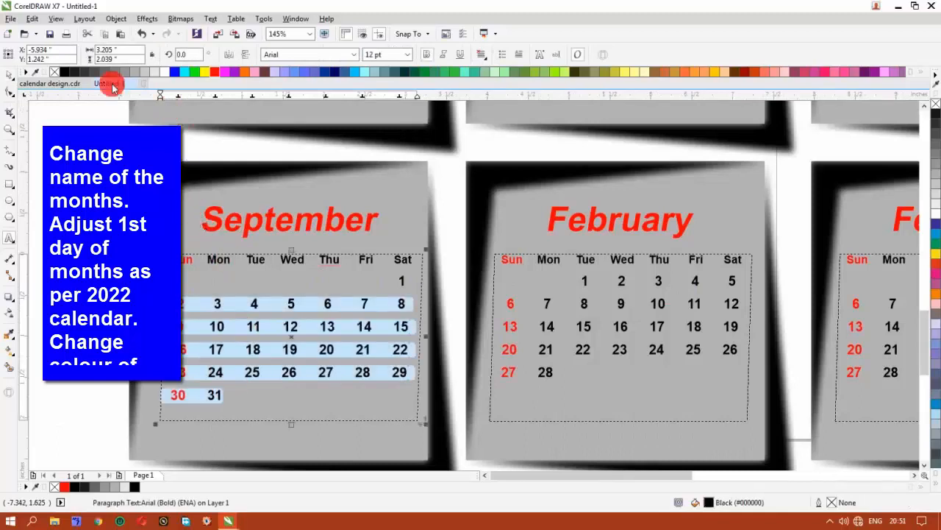
pyautogui.click(64, 71)
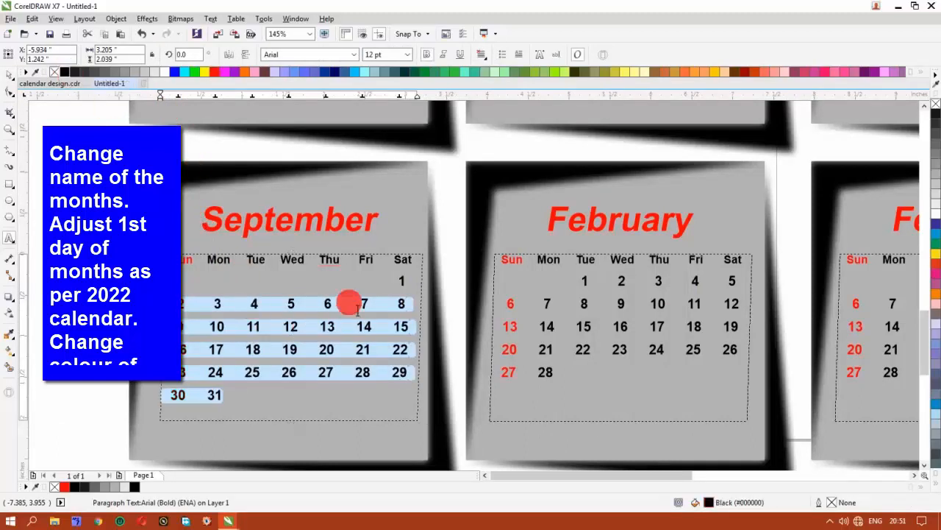
pyautogui.click(610, 288)
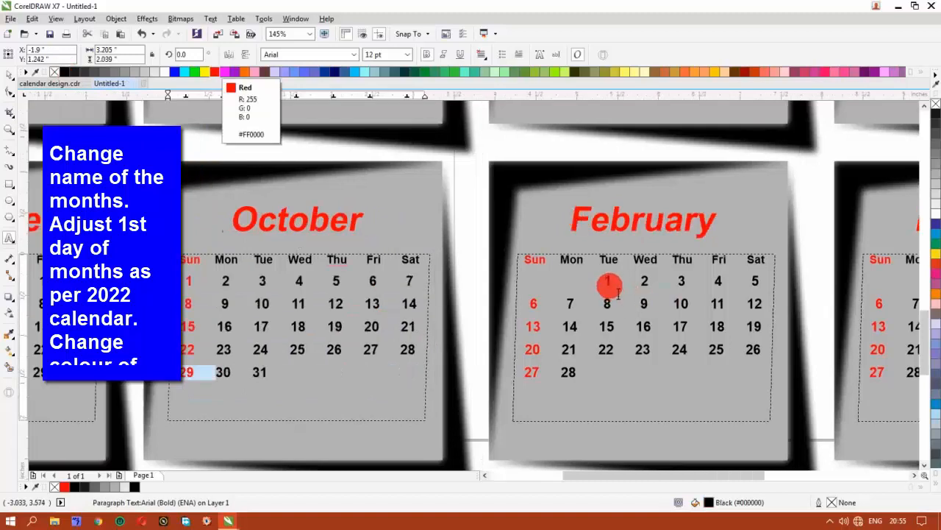
# Step: Colour December's Sunday dates 3, 10, 17, 24 and 31 red
pyautogui.click(574, 278)
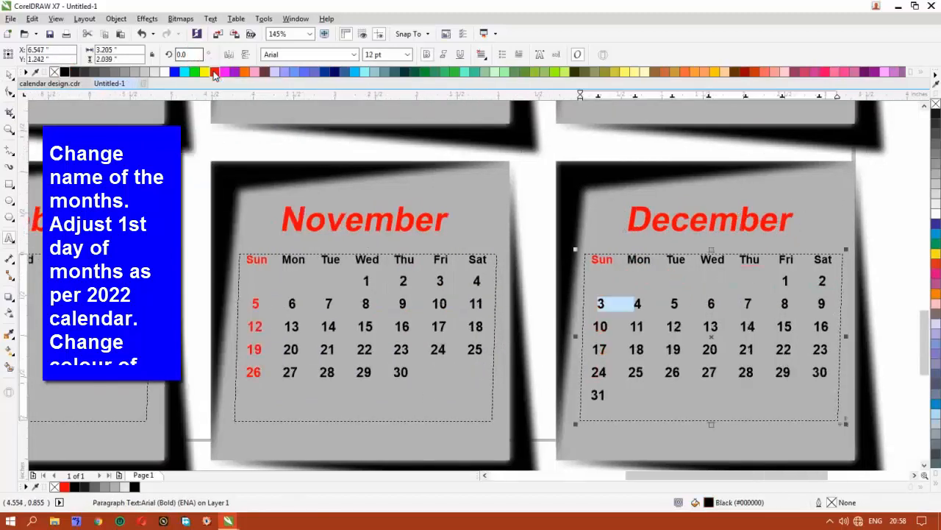
pyautogui.moveTo(592, 326); pyautogui.dragTo(630, 327)
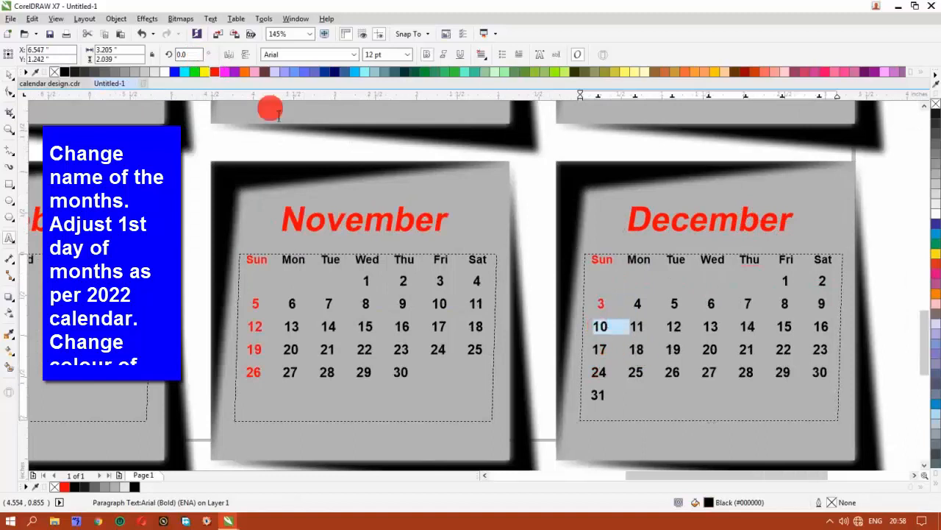
pyautogui.click(213, 72)
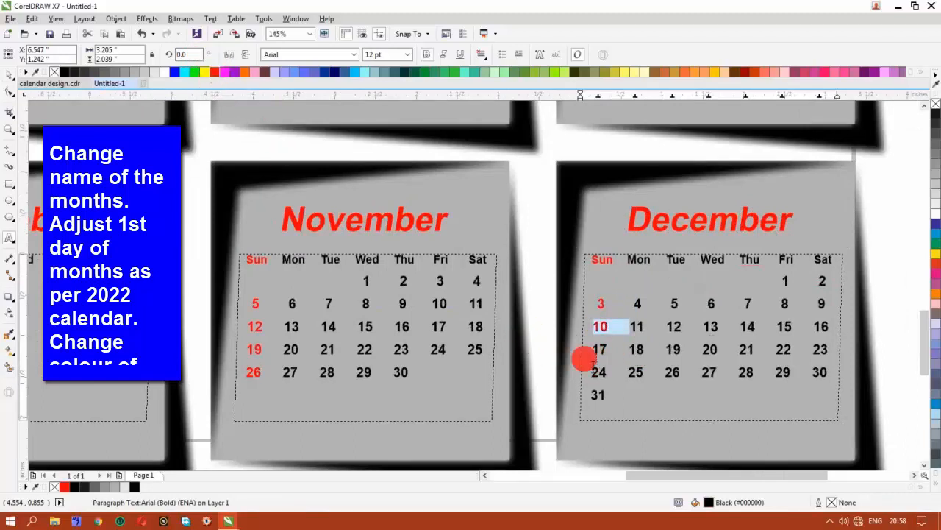
pyautogui.doubleClick(607, 353)
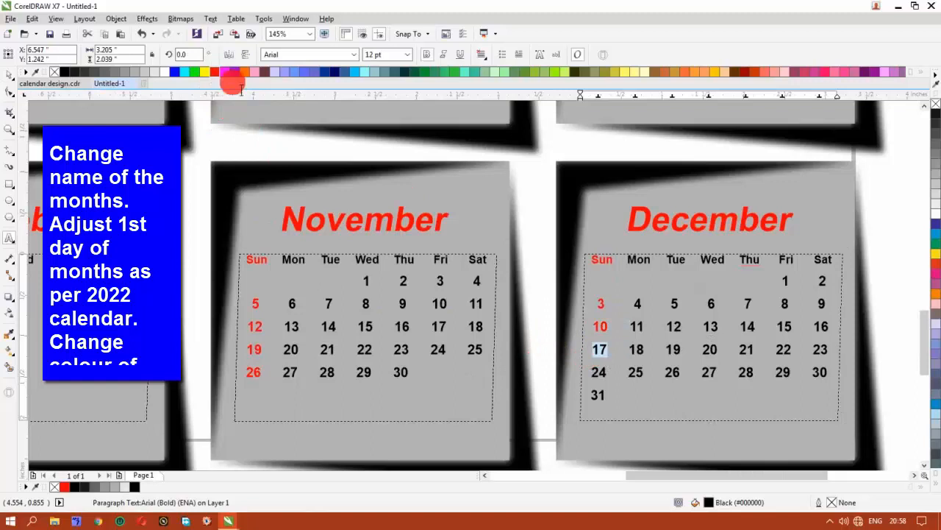
pyautogui.click(214, 71)
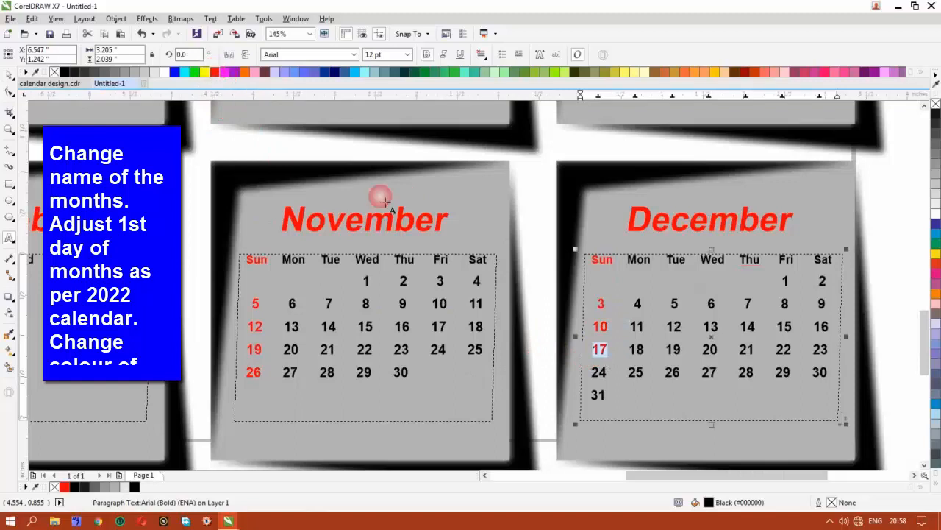
pyautogui.doubleClick(600, 372)
pyautogui.click(214, 72)
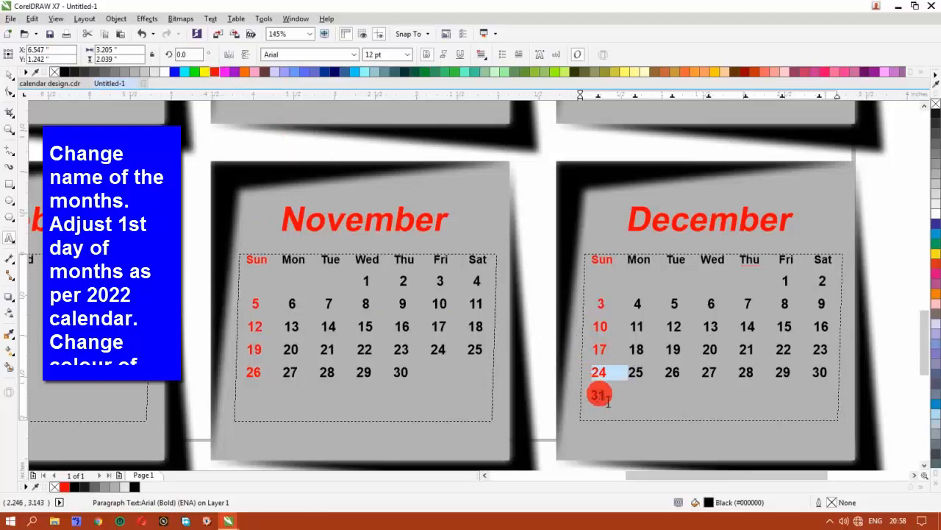
pyautogui.click(599, 395)
pyautogui.click(211, 72)
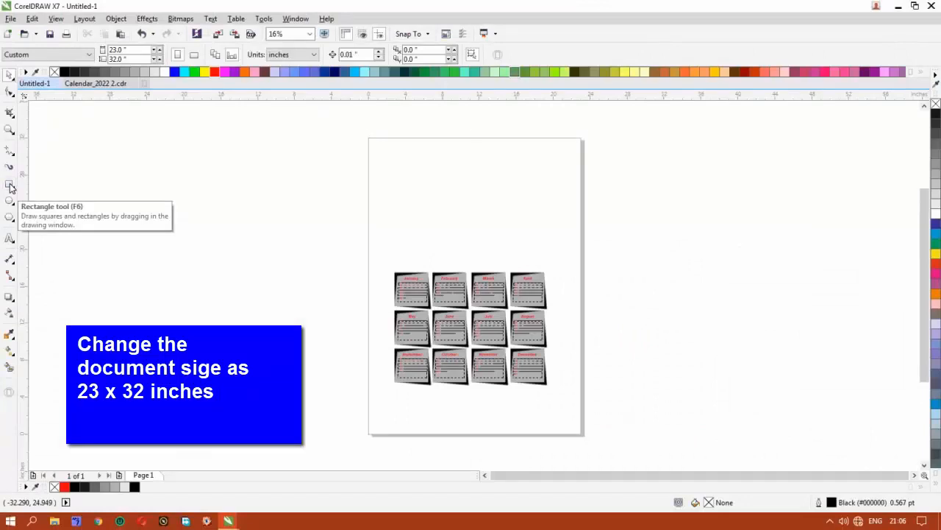
# Step: Add a rectangle covering the whole page, fill it 40% black, and convert it and the twelve months to curves
pyautogui.doubleClick(10, 187)
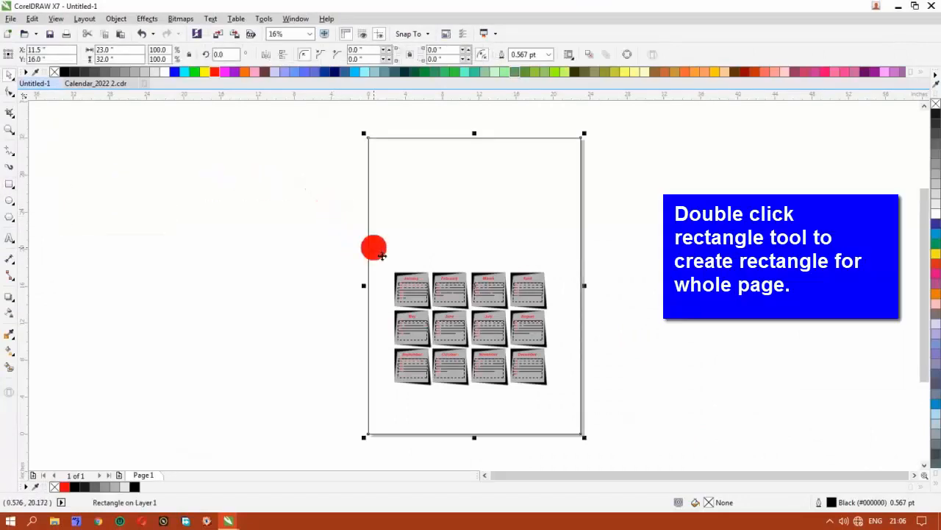
pyautogui.hotkey('ctrl', 'q')
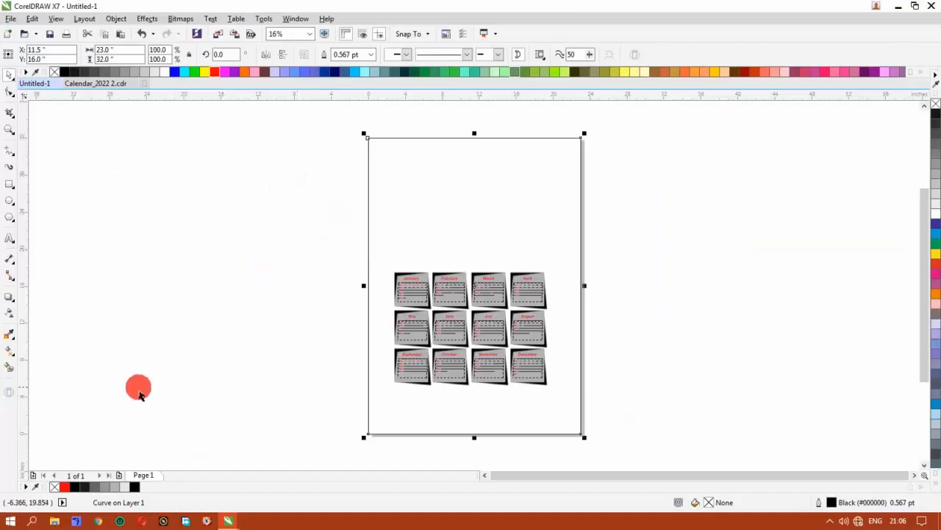
pyautogui.click(104, 488)
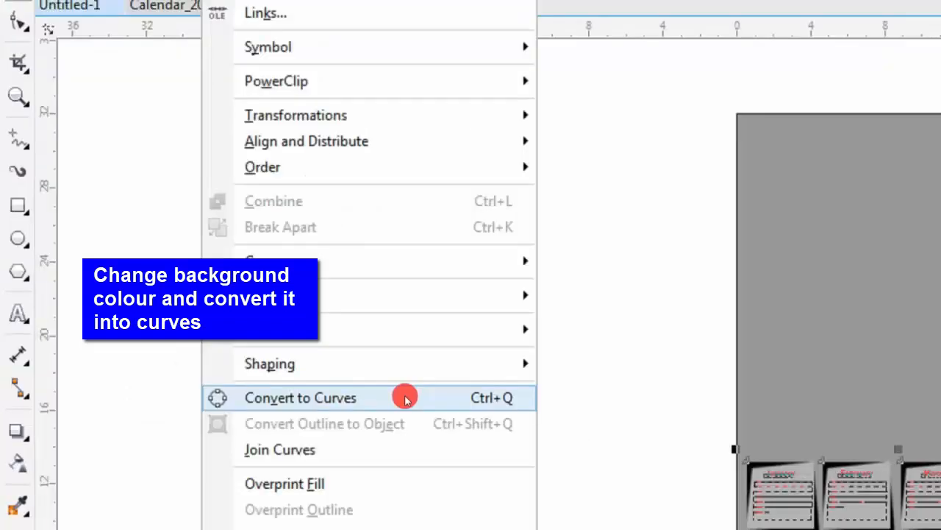
pyautogui.click(407, 398)
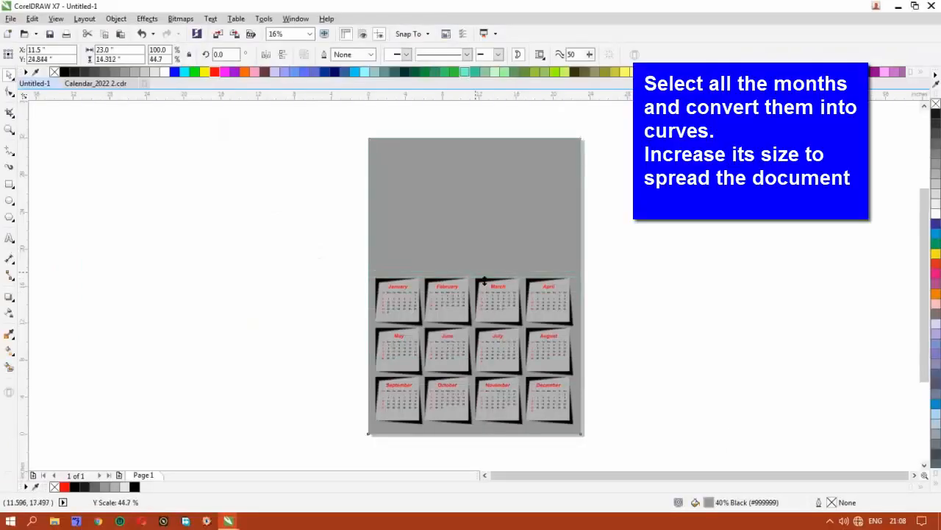
# Step: Size the upper rectangle to about 14.5 inches high across the page and place the waterfall image inside it
pyautogui.moveTo(484, 281); pyautogui.dragTo(484, 281)
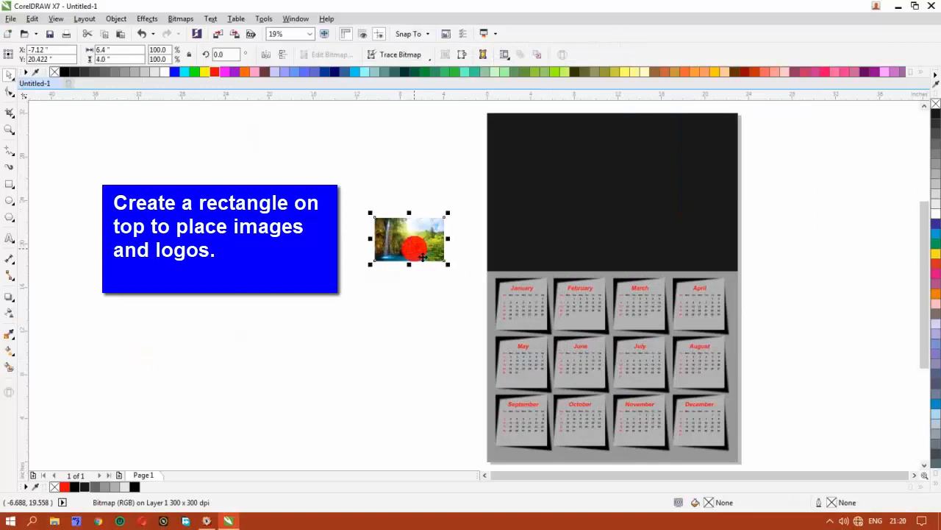
pyautogui.click(422, 256)
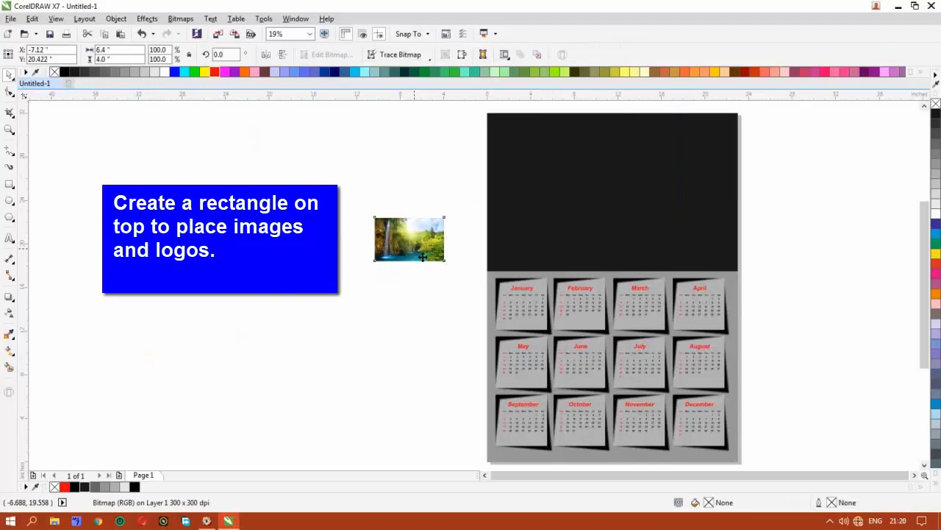
pyautogui.moveTo(439, 263); pyautogui.dragTo(540, 266)
pyautogui.click(784, 189)
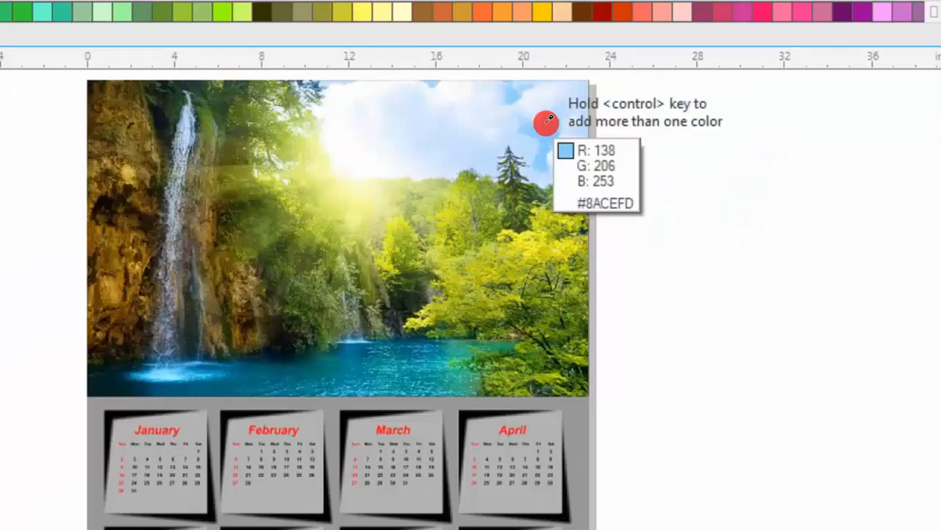
# Step: Sample the sky blue #8ACEFD from the waterfall image as the page background colour
pyautogui.click(547, 129)
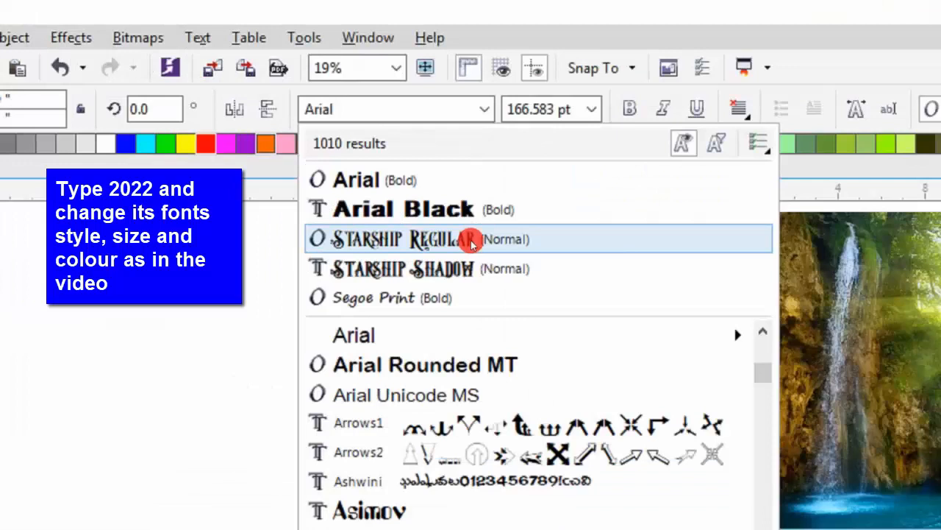
# Step: Set the font of the 2022 text to Starship Regular
pyautogui.click(471, 244)
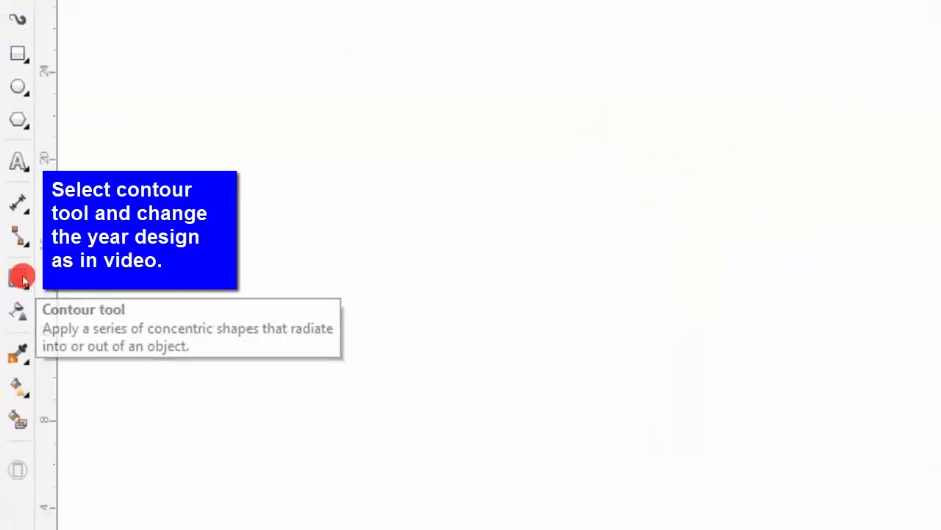
# Step: Apply a one-step outside contour with a 0.1 inch offset and yellow fill around the waterfall picture
pyautogui.click(34, 285)
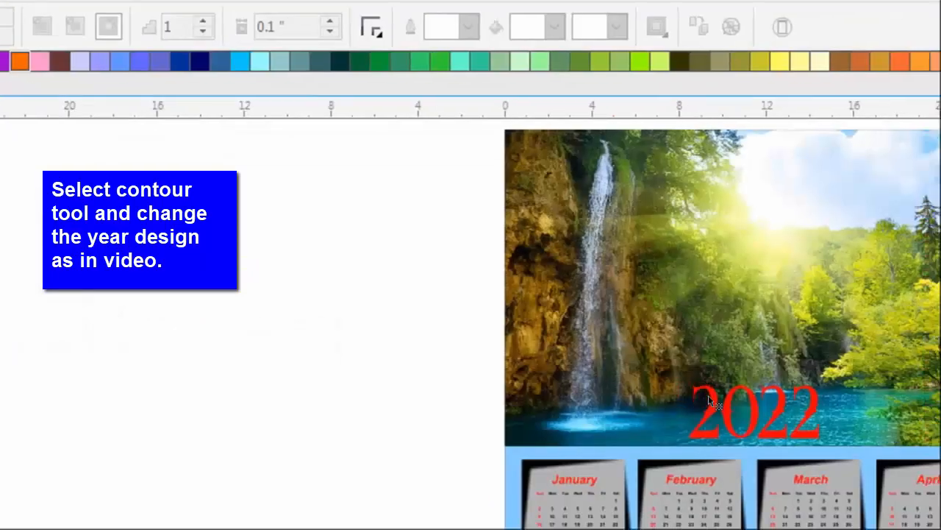
pyautogui.click(709, 397)
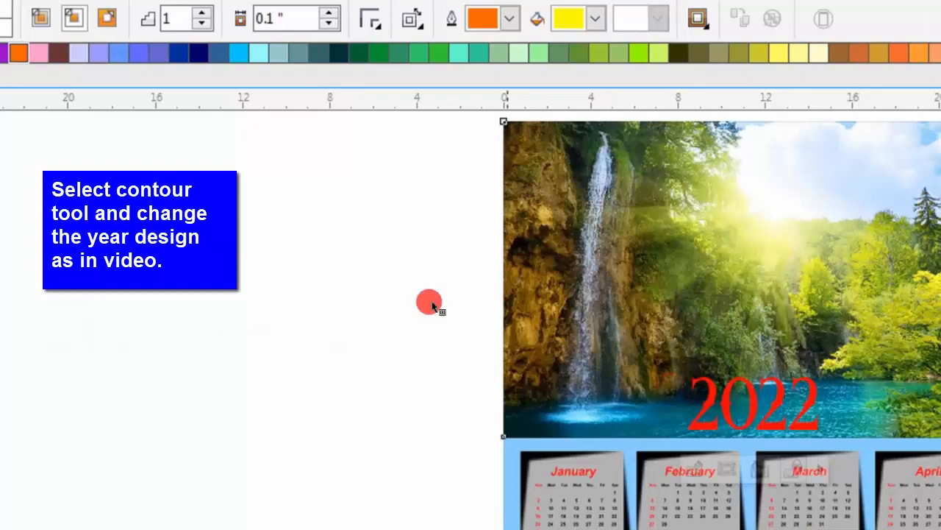
pyautogui.click(108, 18)
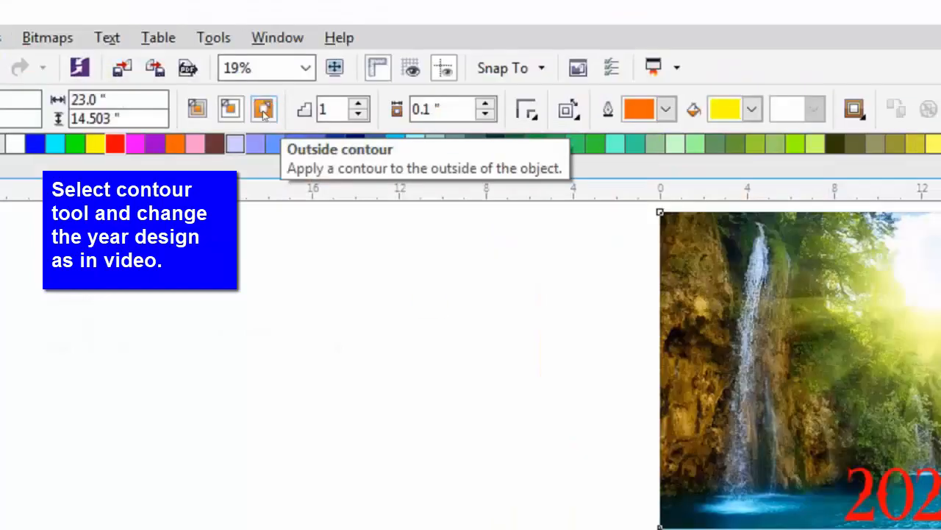
pyautogui.click(263, 111)
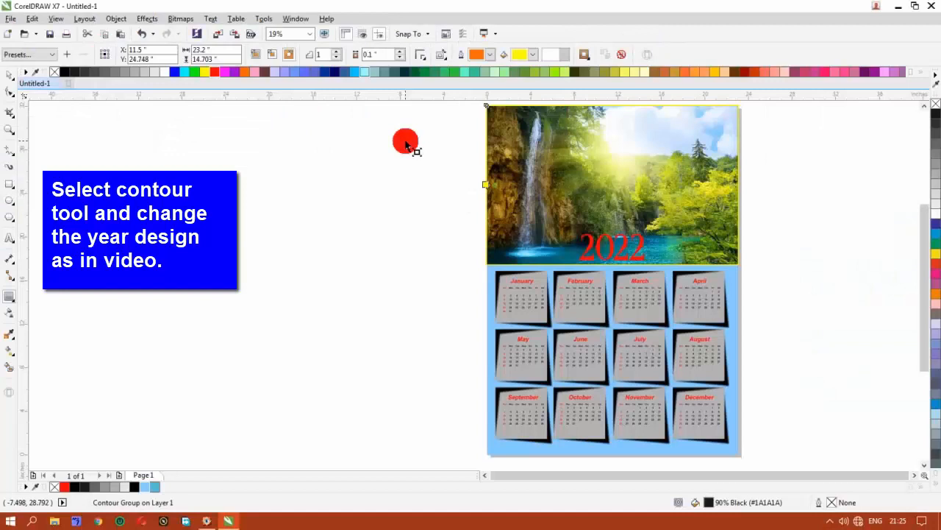
# Step: Apply a one-step outside contour with a 0.1 inch offset and yellow fill around the 2022 text
pyautogui.click(435, 220)
pyautogui.moveTo(436, 211); pyautogui.dragTo(662, 267)
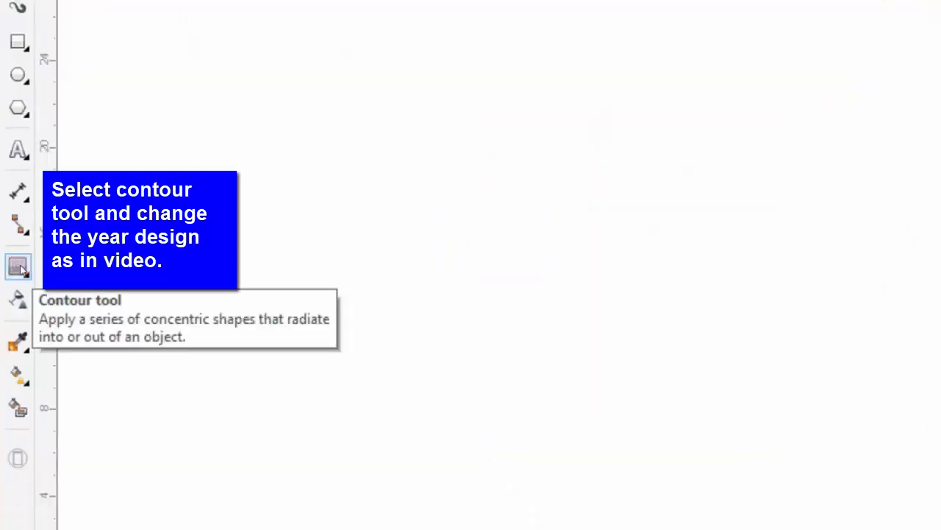
pyautogui.click(19, 267)
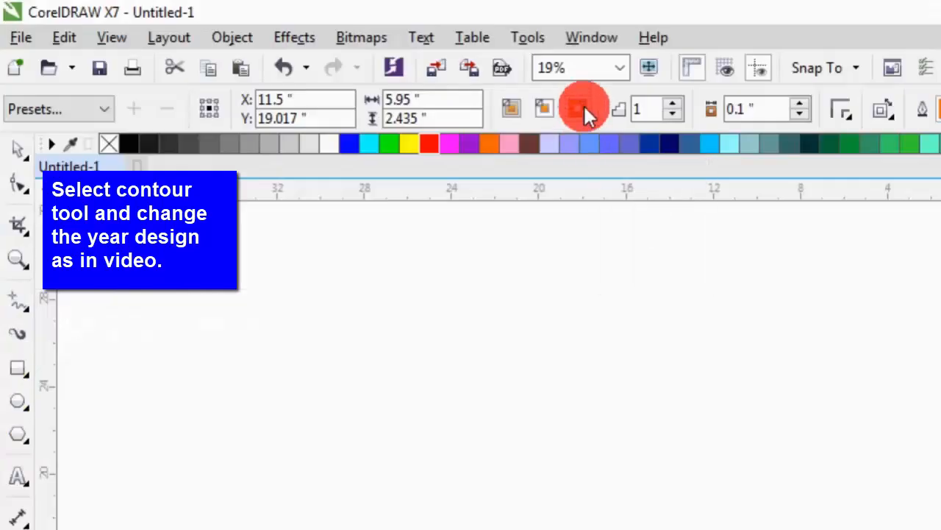
pyautogui.click(584, 107)
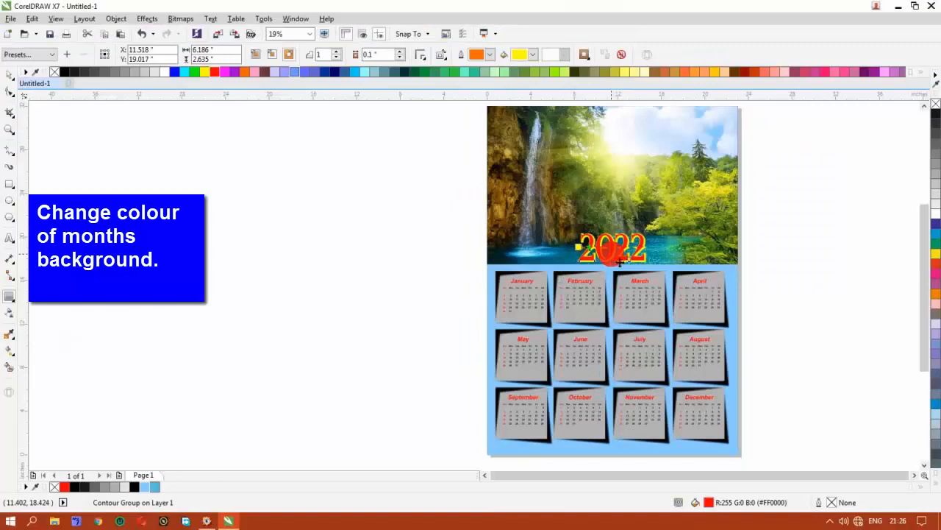
# Step: Try a different fill colour for the contour around the 2022 text
pyautogui.click(457, 259)
pyautogui.click(580, 277)
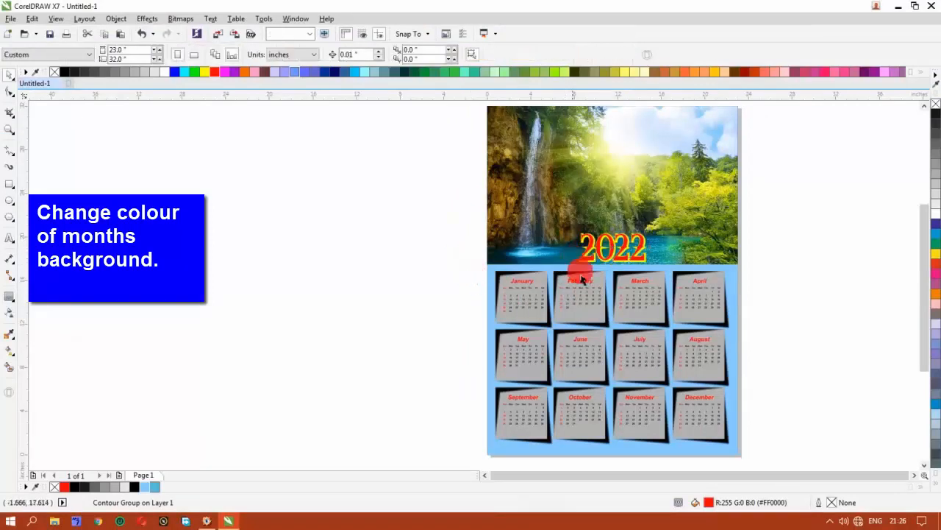
pyautogui.click(632, 261)
pyautogui.click(517, 57)
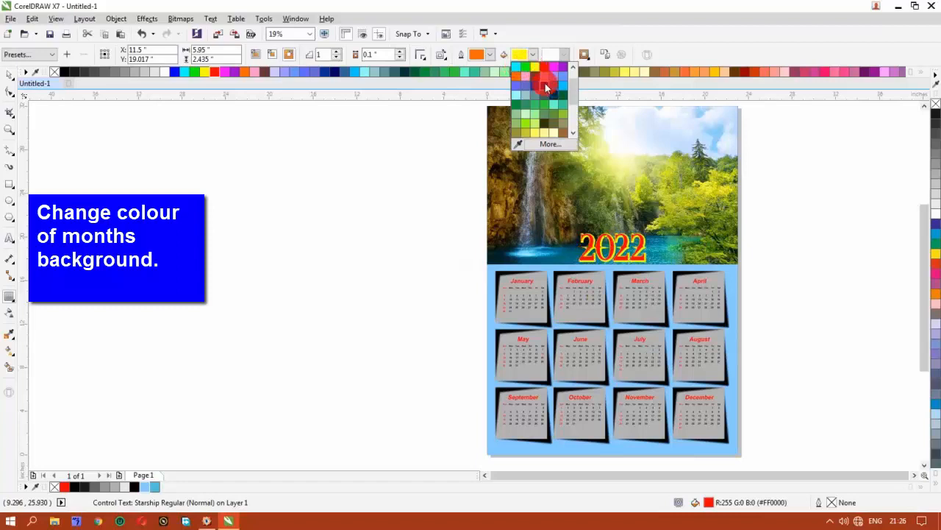
pyautogui.click(544, 87)
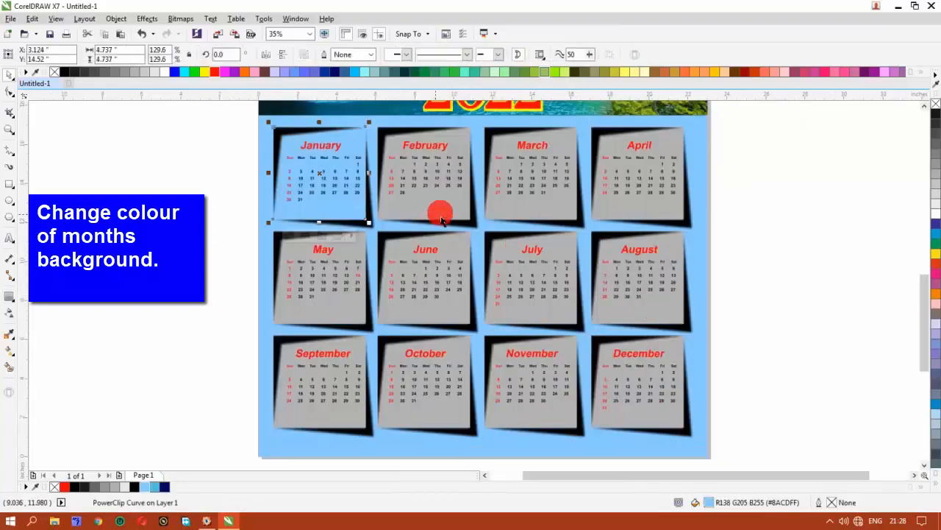
# Step: Repeat the sky blue #8ACDFF background fill on the month frames from February to December
pyautogui.click(649, 429)
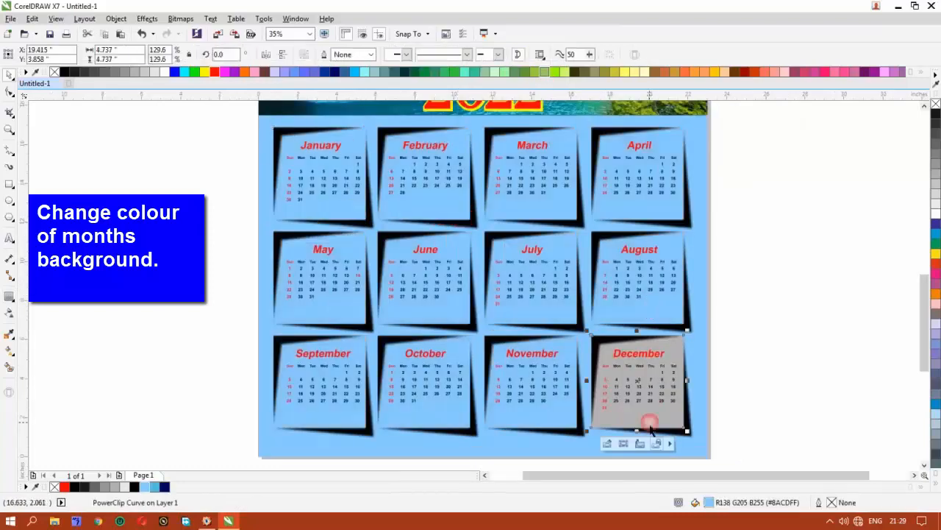
pyautogui.hotkey('ctrl', 'r')
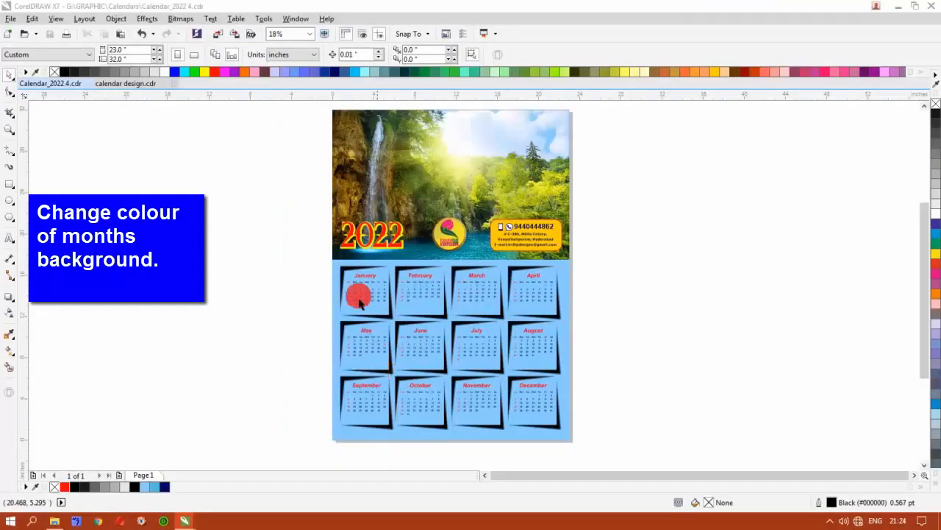
# Step: Examine the finished calendar in Calendar_2022 4.cdr, from the waterfall picture with logo and address down to the month frames
pyautogui.press('F2')
pyautogui.moveTo(314, 108); pyautogui.dragTo(600, 270)
pyautogui.scroll(-8, 601, 270)
pyautogui.scroll(-1, 601, 273)
pyautogui.scroll(-1, 600, 272)
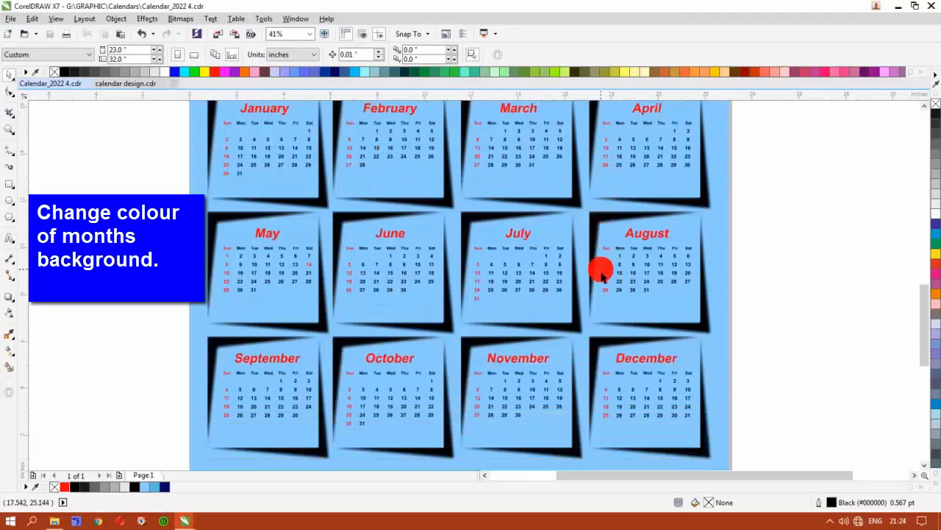
pyautogui.hotkey('shift', 'F4')
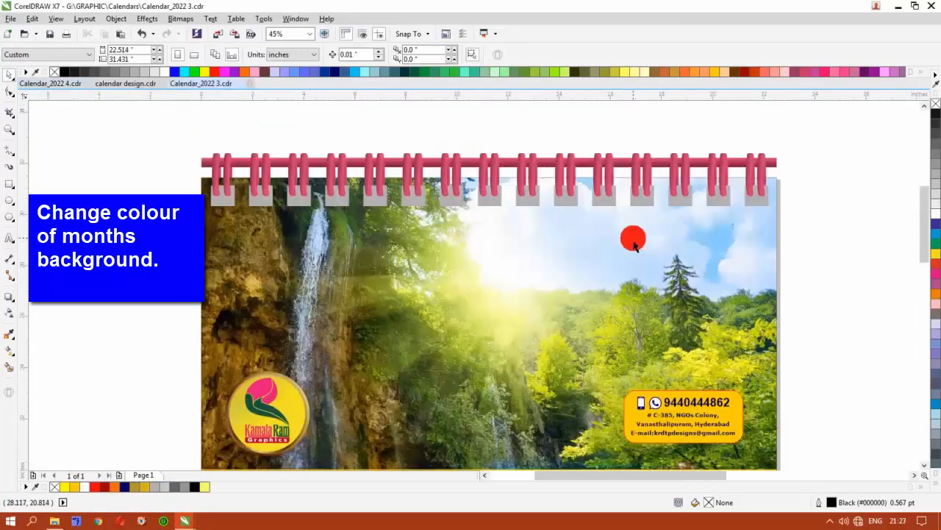
# Step: Examine the spiral-bound yellow calendar in Calendar_2022 3.cdr from the top picture to December, including the whole page layout
pyautogui.scroll(-1, 634, 245)
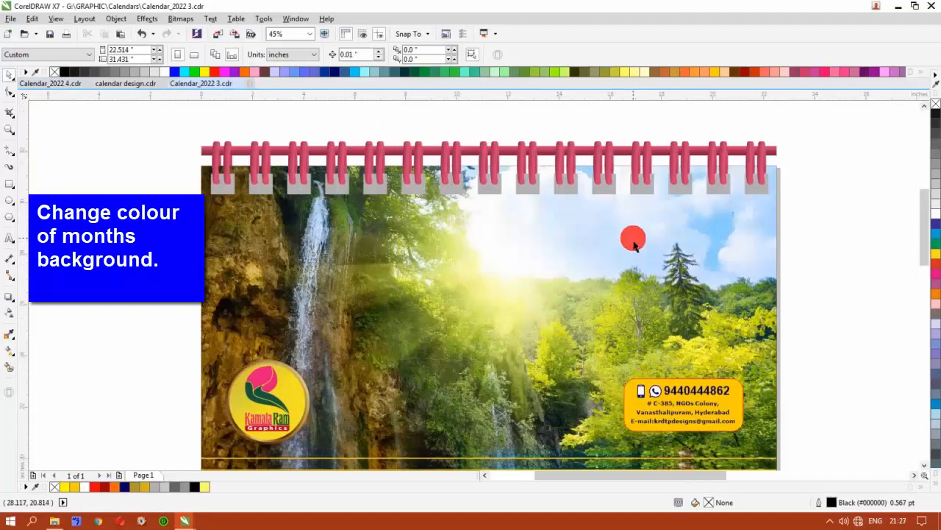
pyautogui.scroll(-10, 634, 245)
pyautogui.scroll(-7, 634, 245)
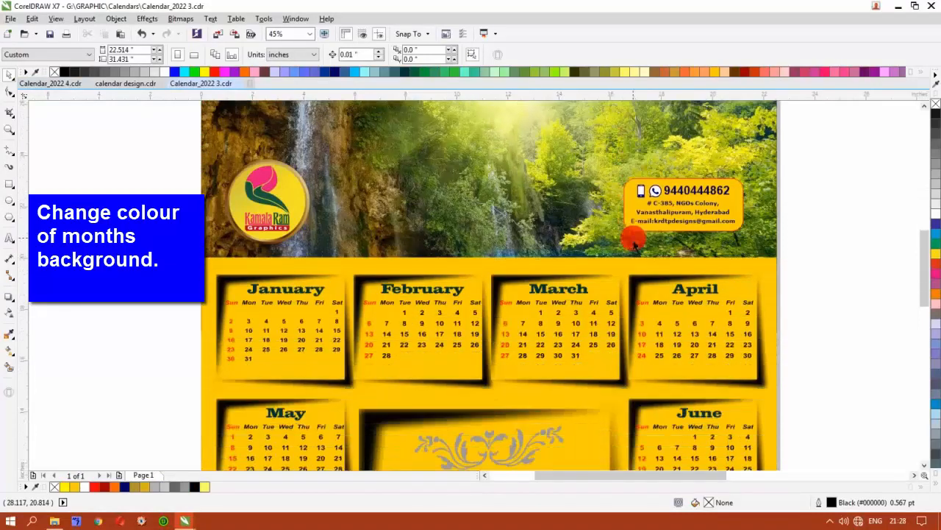
pyautogui.scroll(-20, 634, 245)
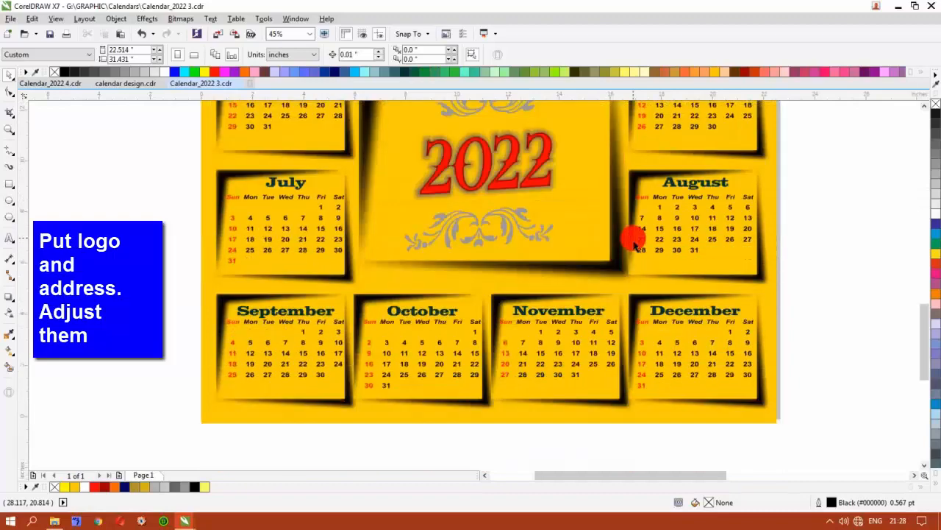
pyautogui.press('F4')
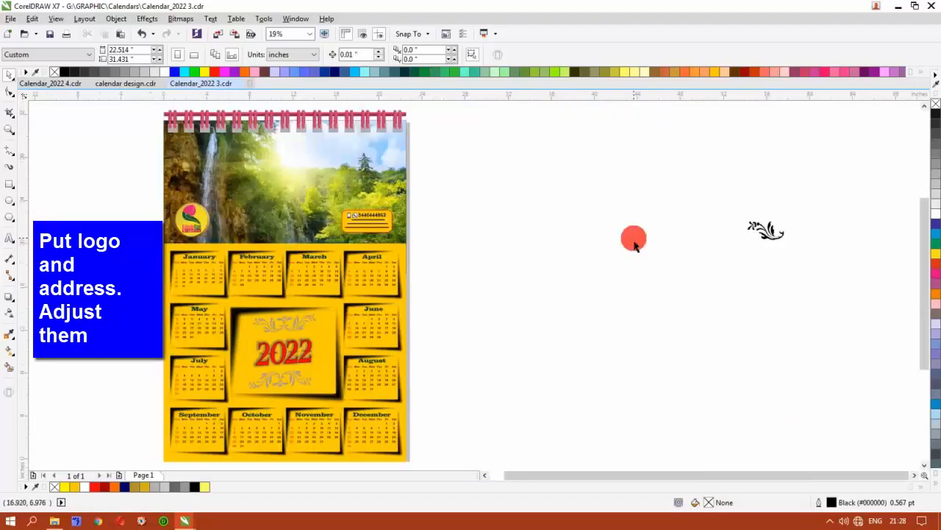
pyautogui.click(486, 476)
pyautogui.click(487, 477)
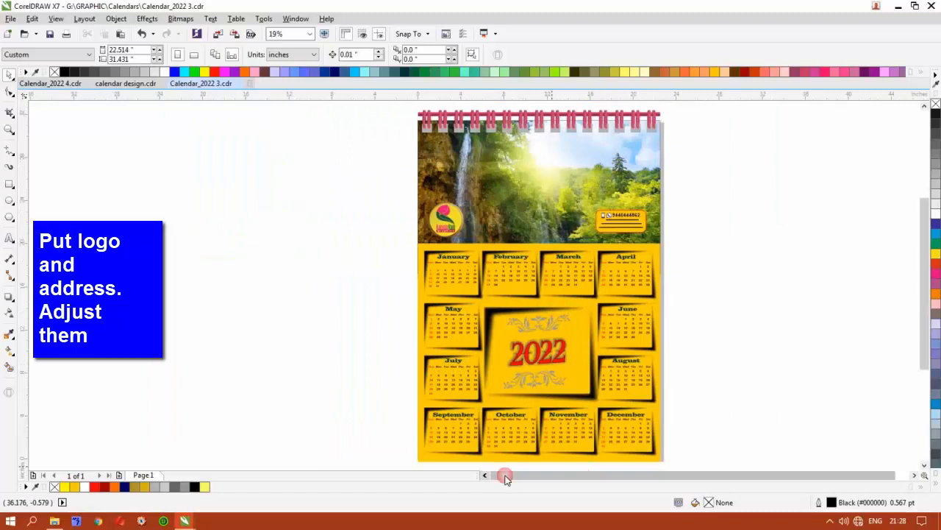